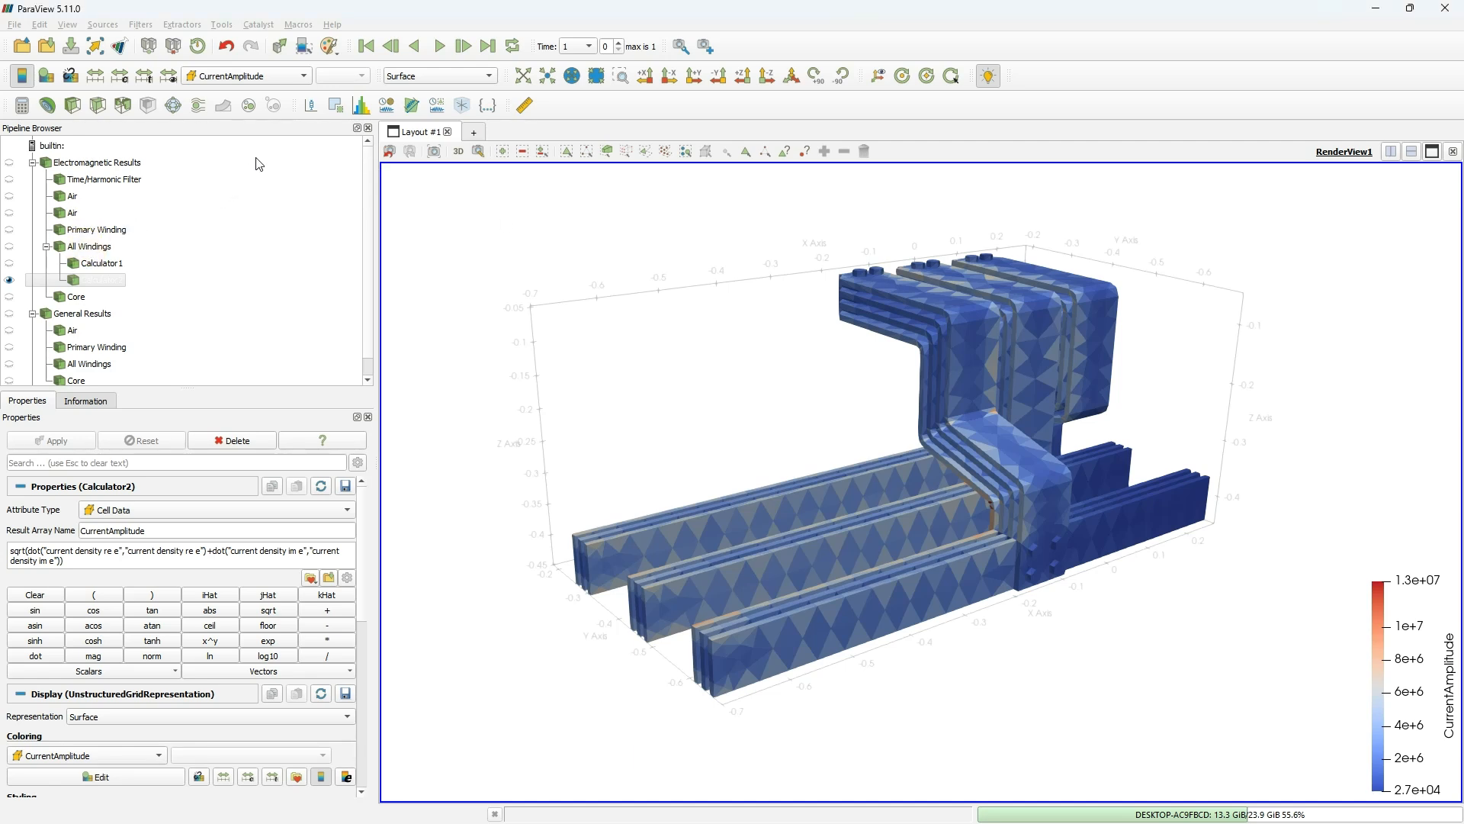
Review the data arrays available for coloring All Windings and compare its settings with those of Calculator2
click(255, 76)
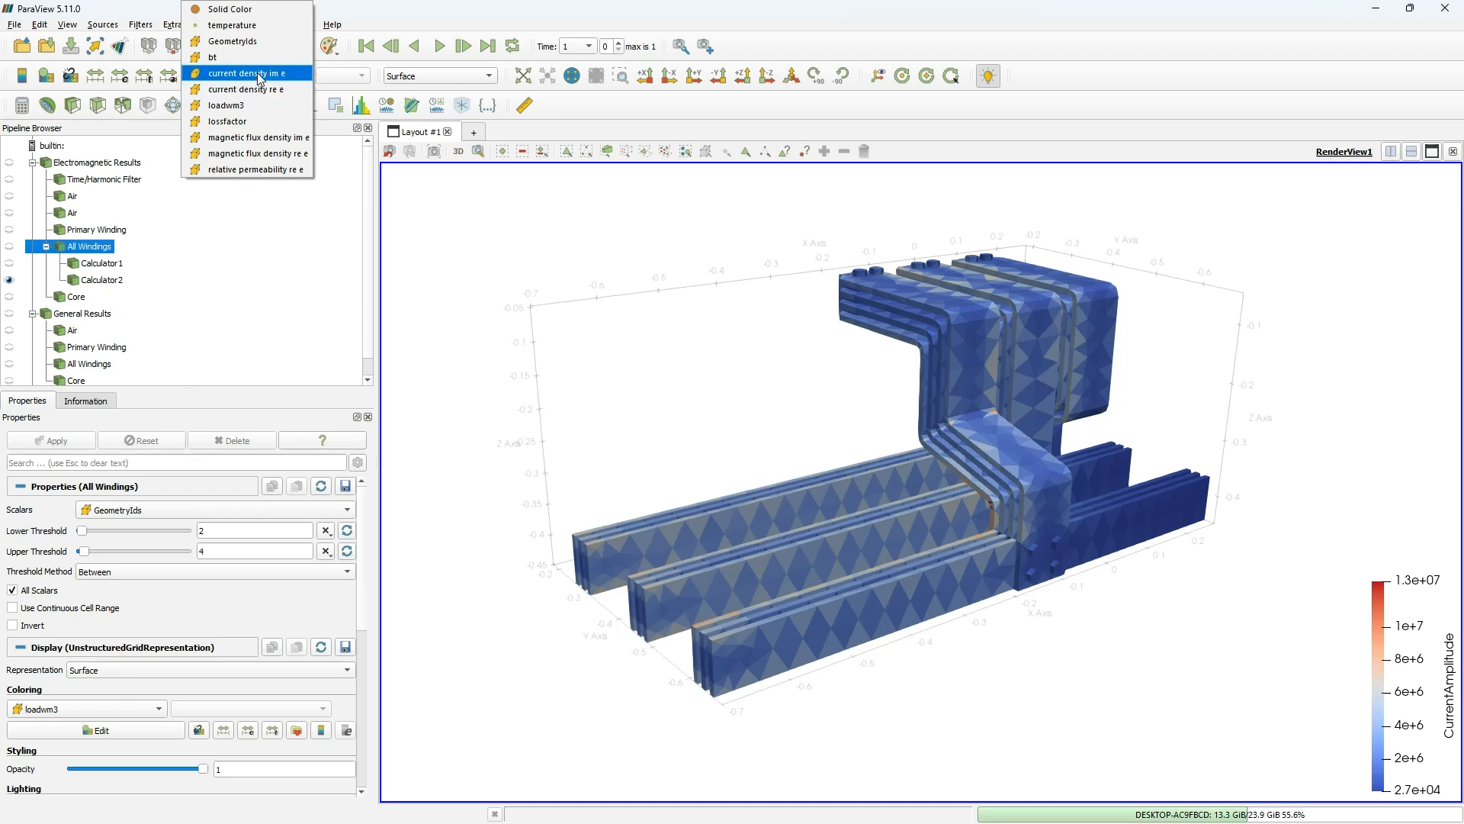
click(105, 286)
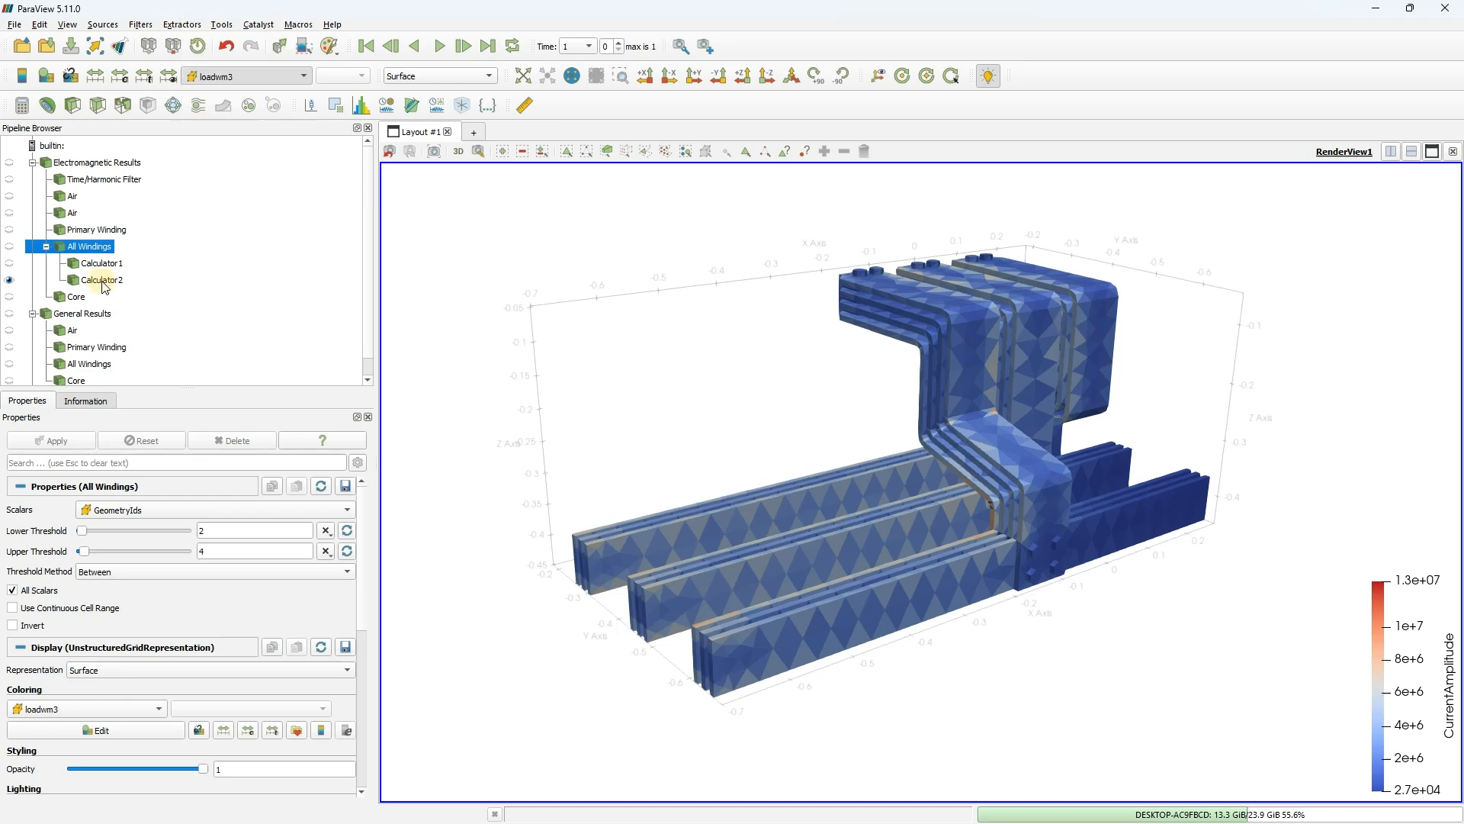
click(95, 282)
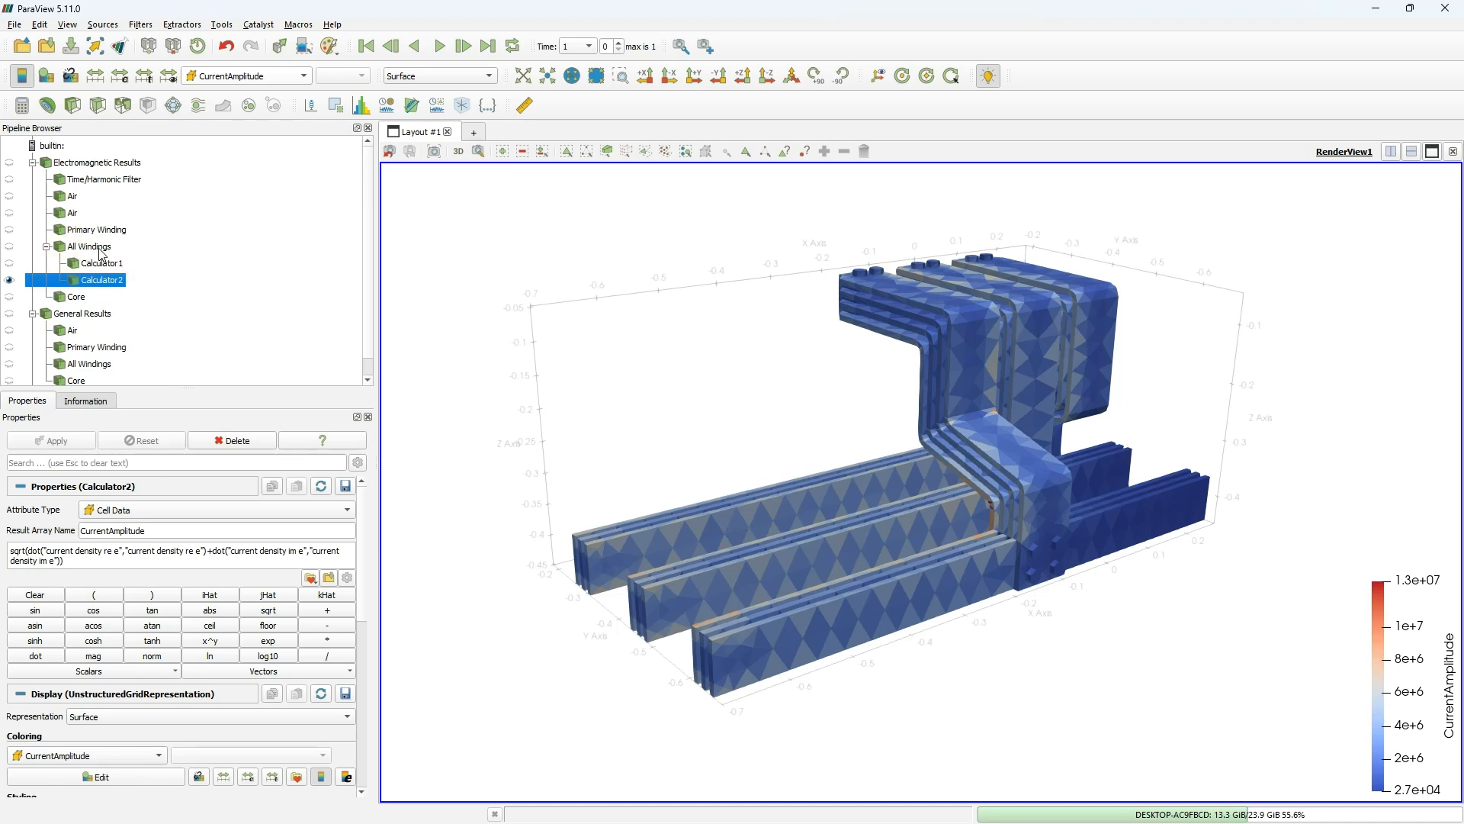
click(102, 247)
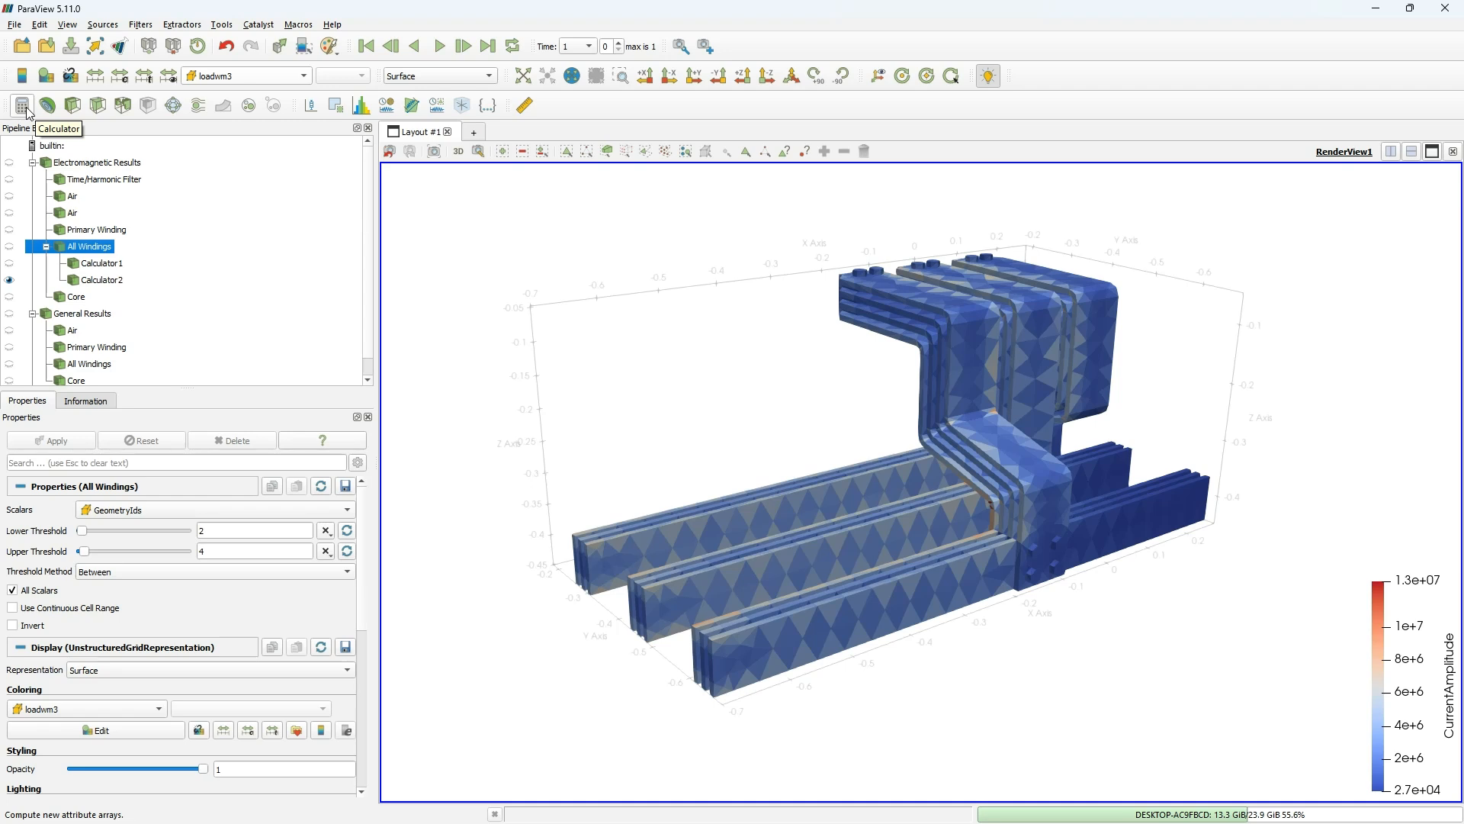
click(90, 280)
Examine Calculator2's result array name and the real and imaginary current density terms in its square-root expression
double_click(131, 533)
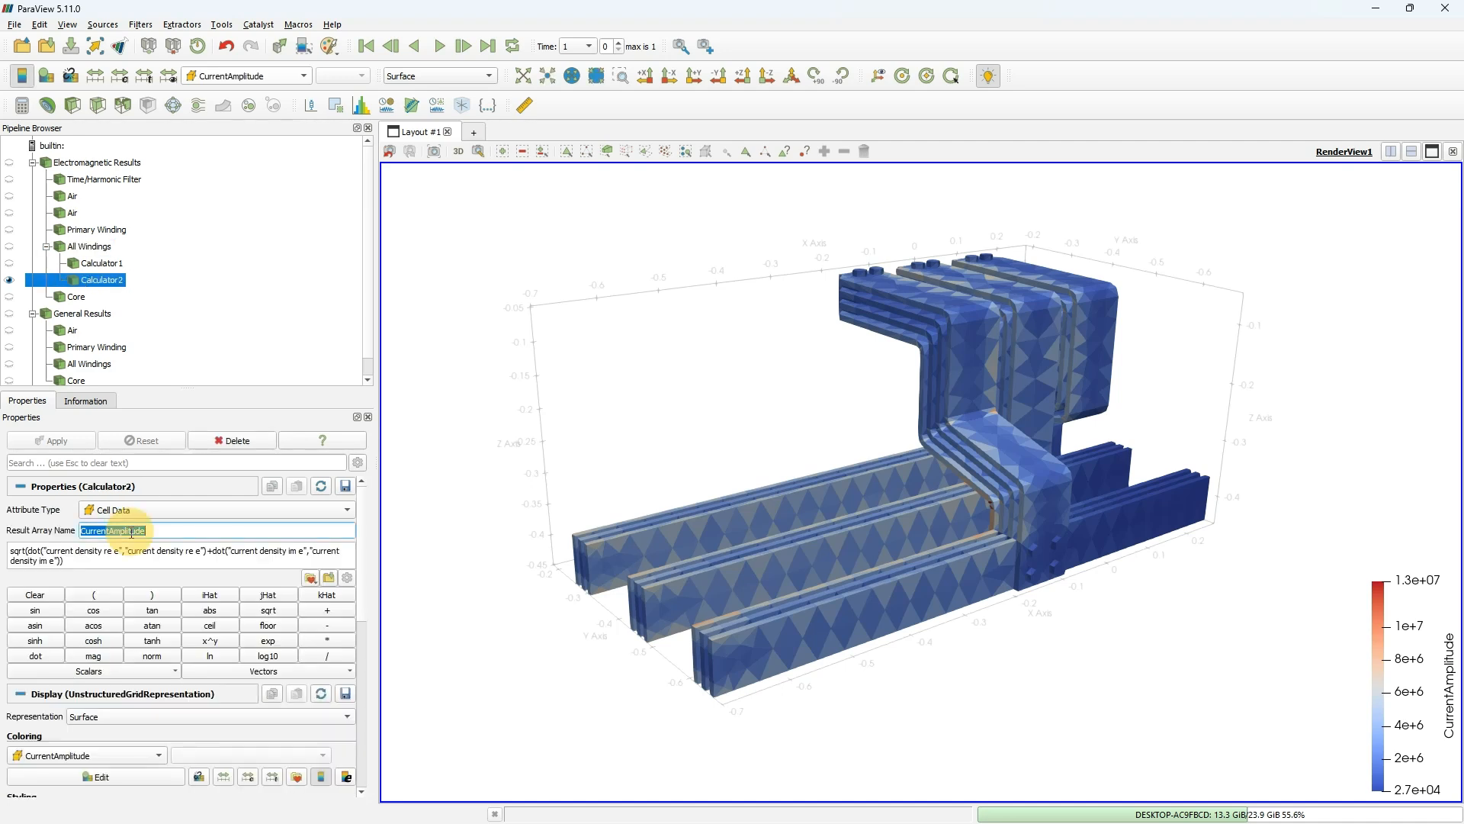
click(157, 557)
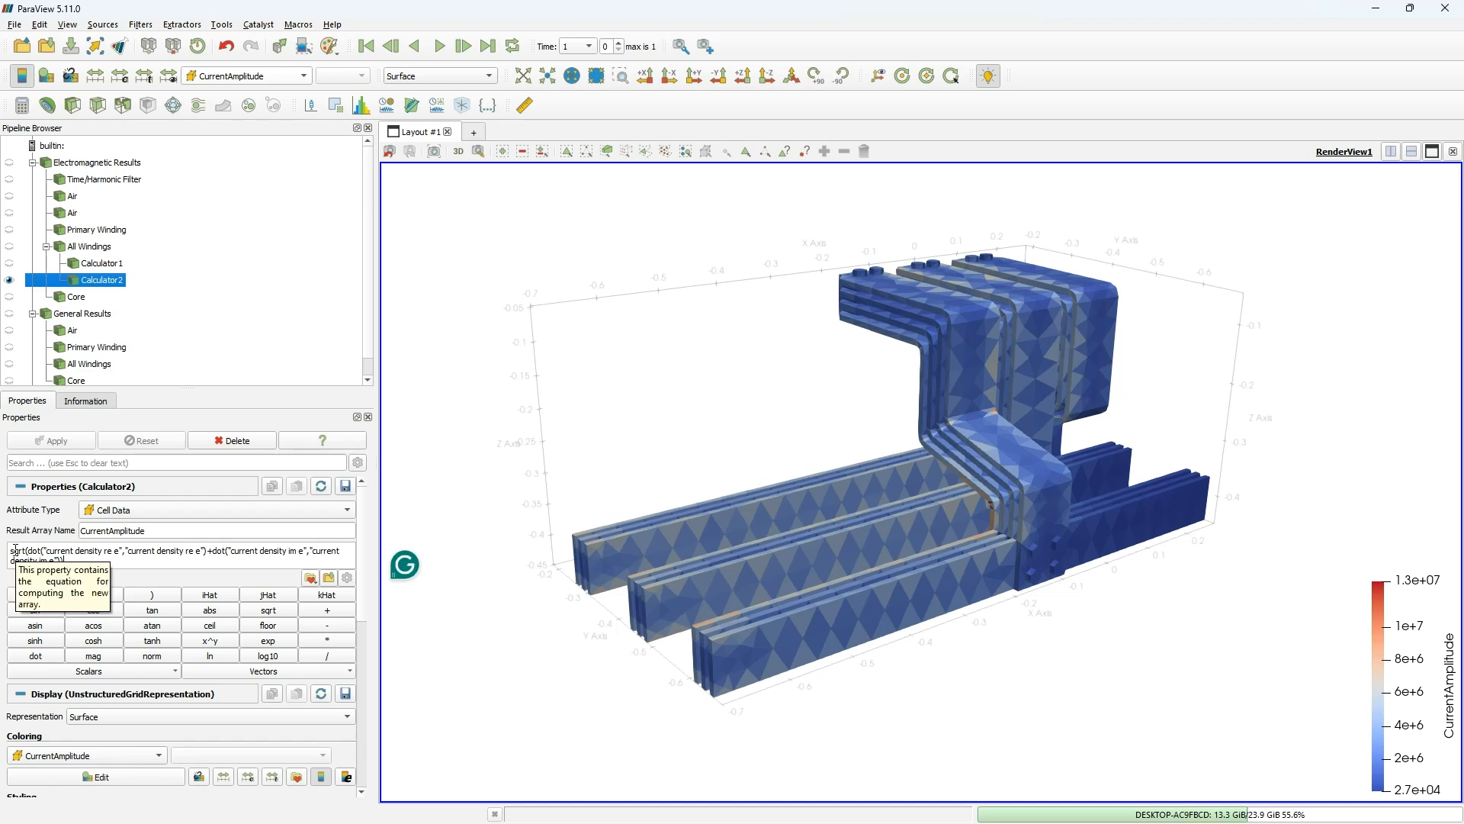
drag(11, 550, 28, 551)
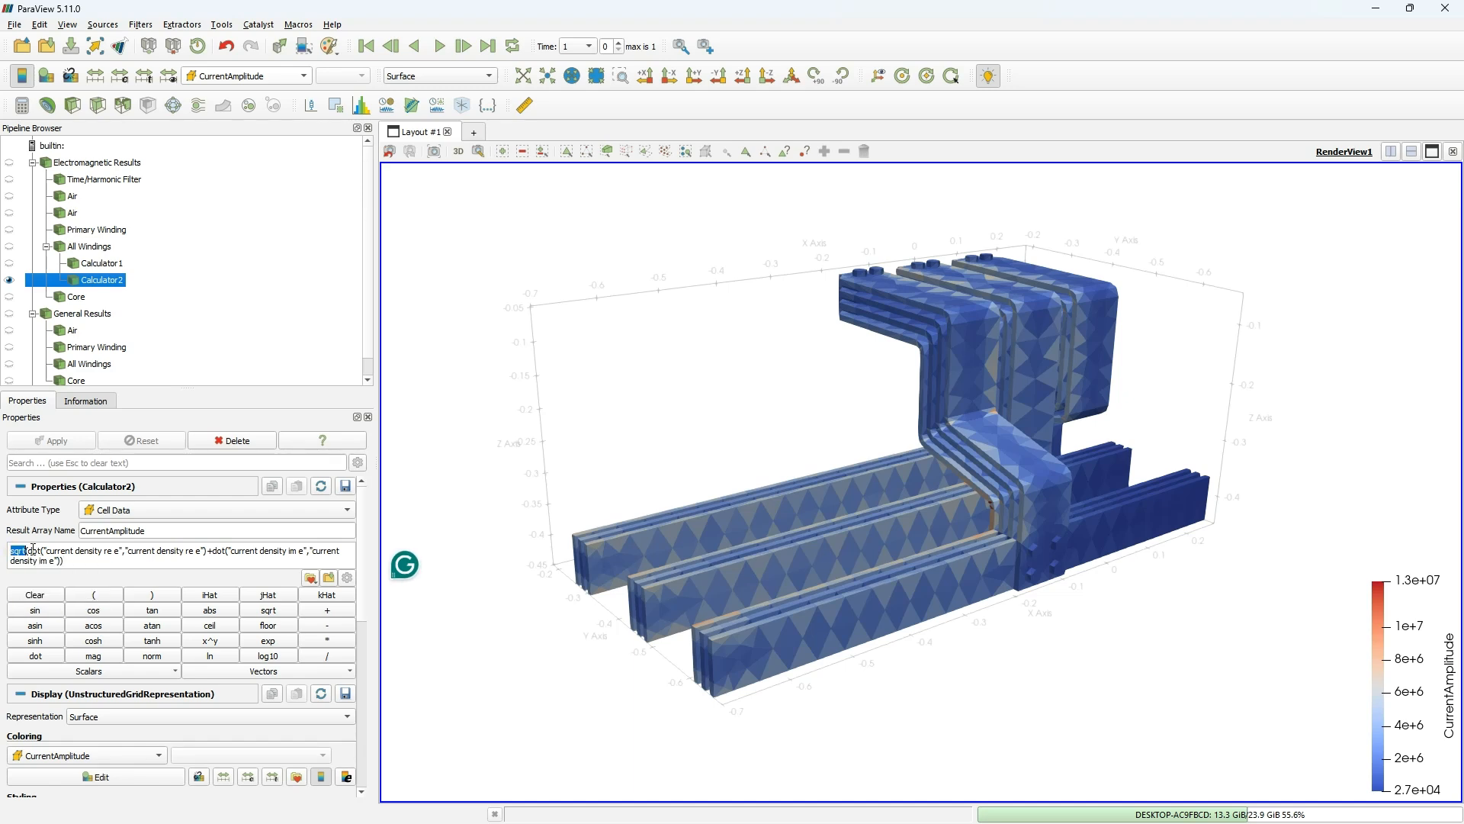
click(30, 549)
click(71, 549)
double_click(71, 550)
click(142, 549)
double_click(142, 549)
click(118, 562)
View Calculator2 colored by current density im e and by current density re e, and return the coloring to CurrentAmplitude
click(234, 76)
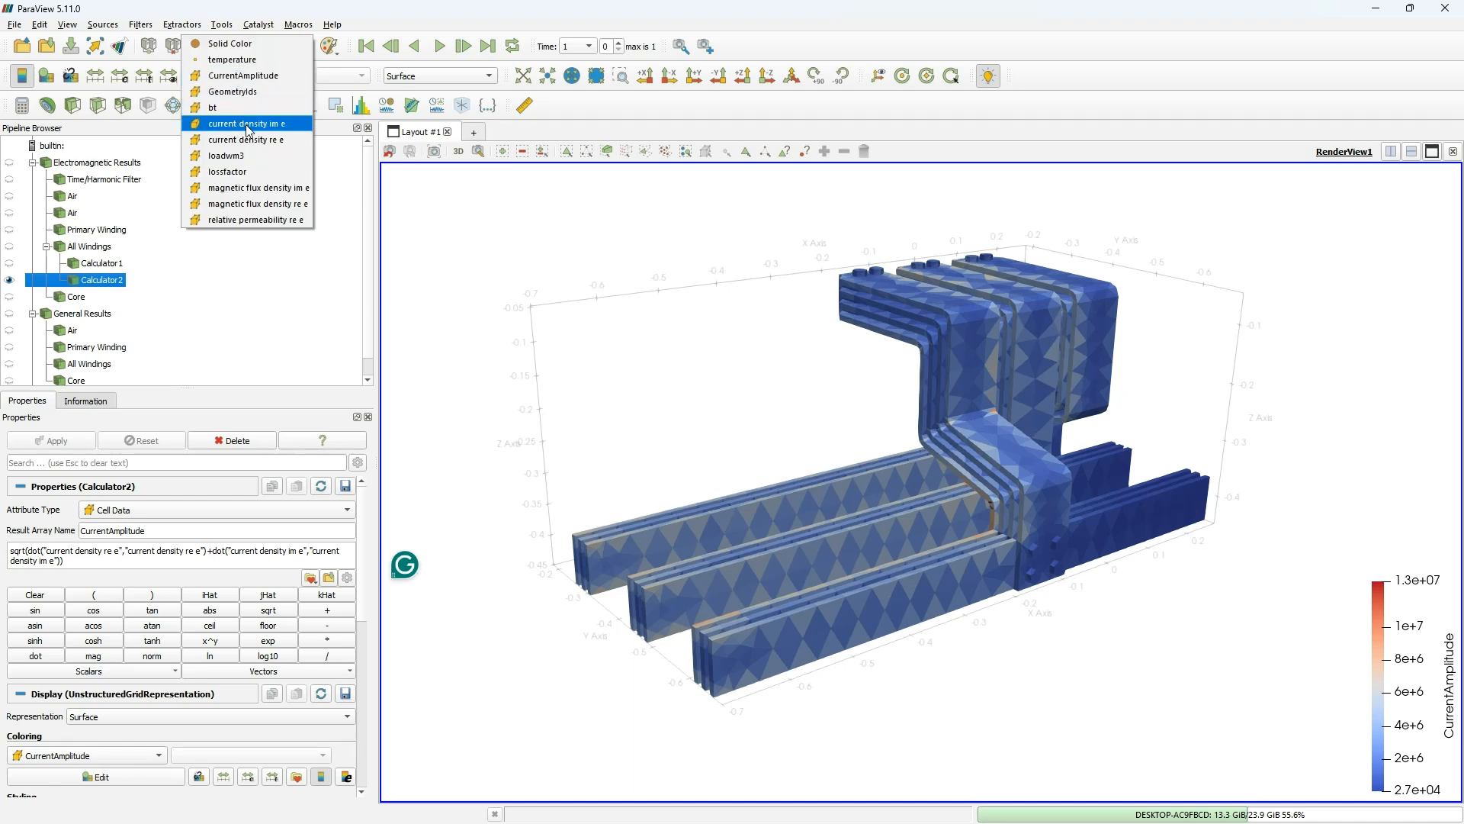
click(245, 125)
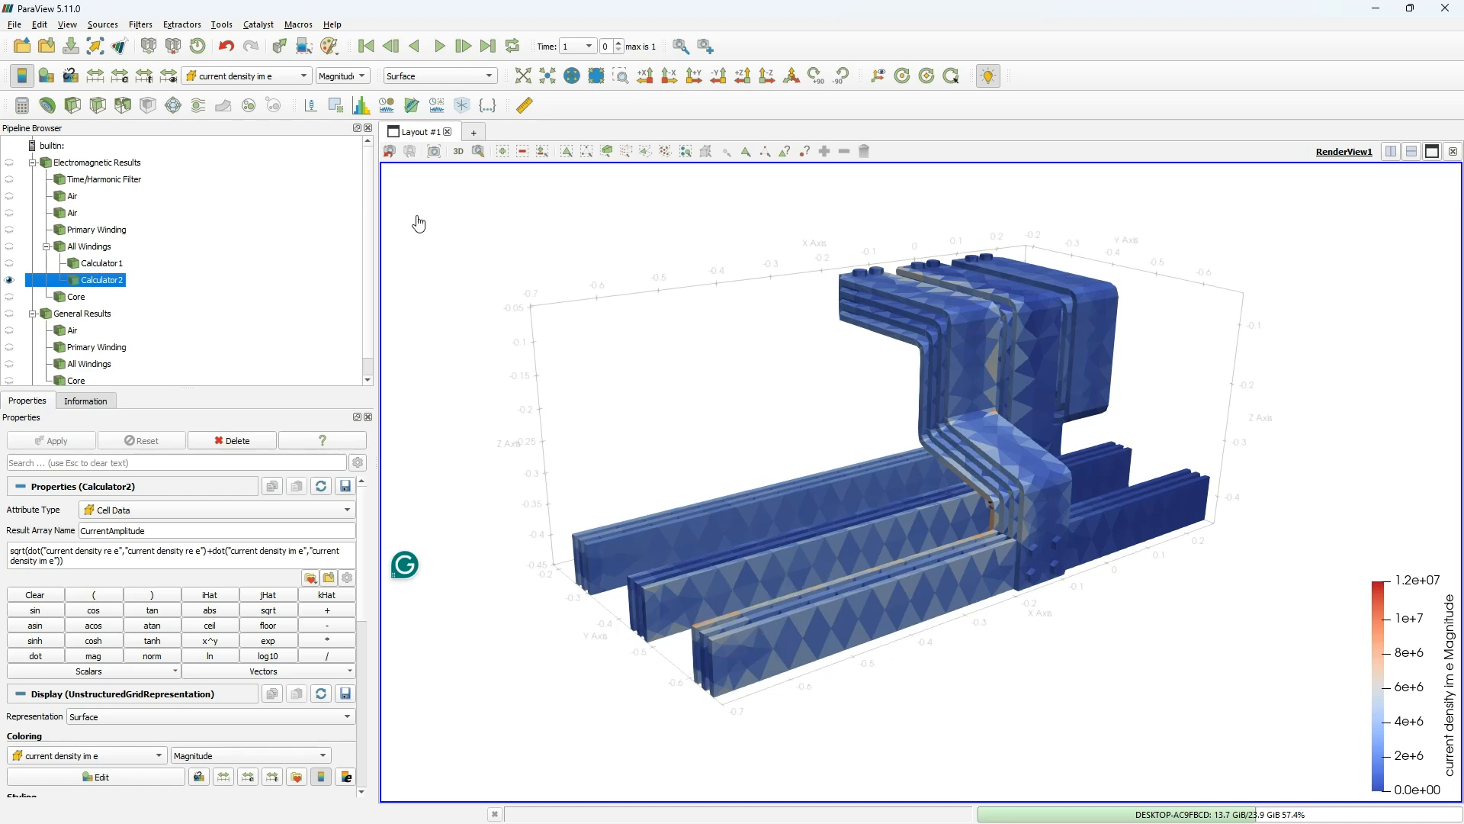
click(250, 76)
click(246, 105)
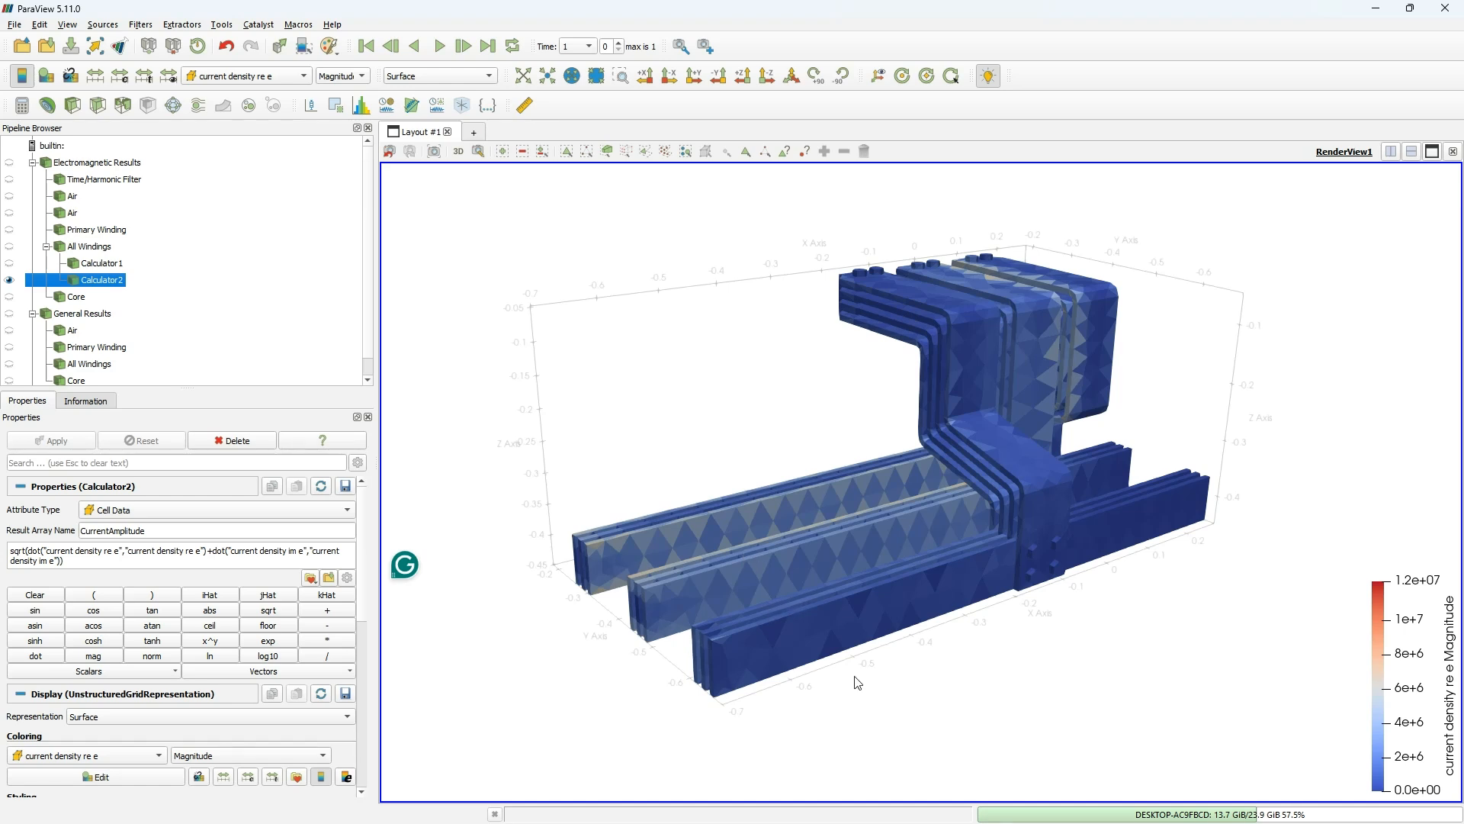
click(252, 76)
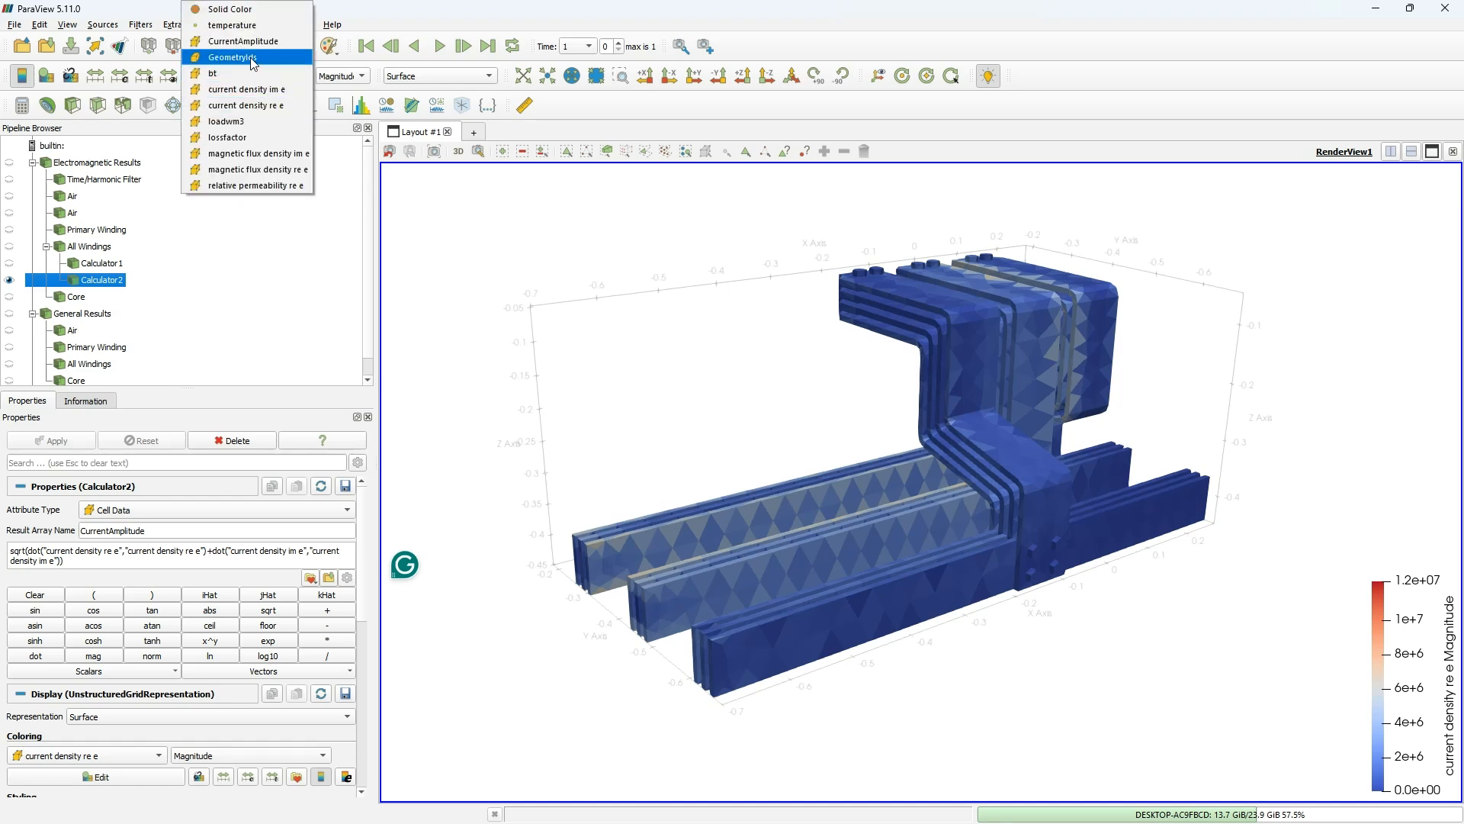
click(252, 60)
click(247, 77)
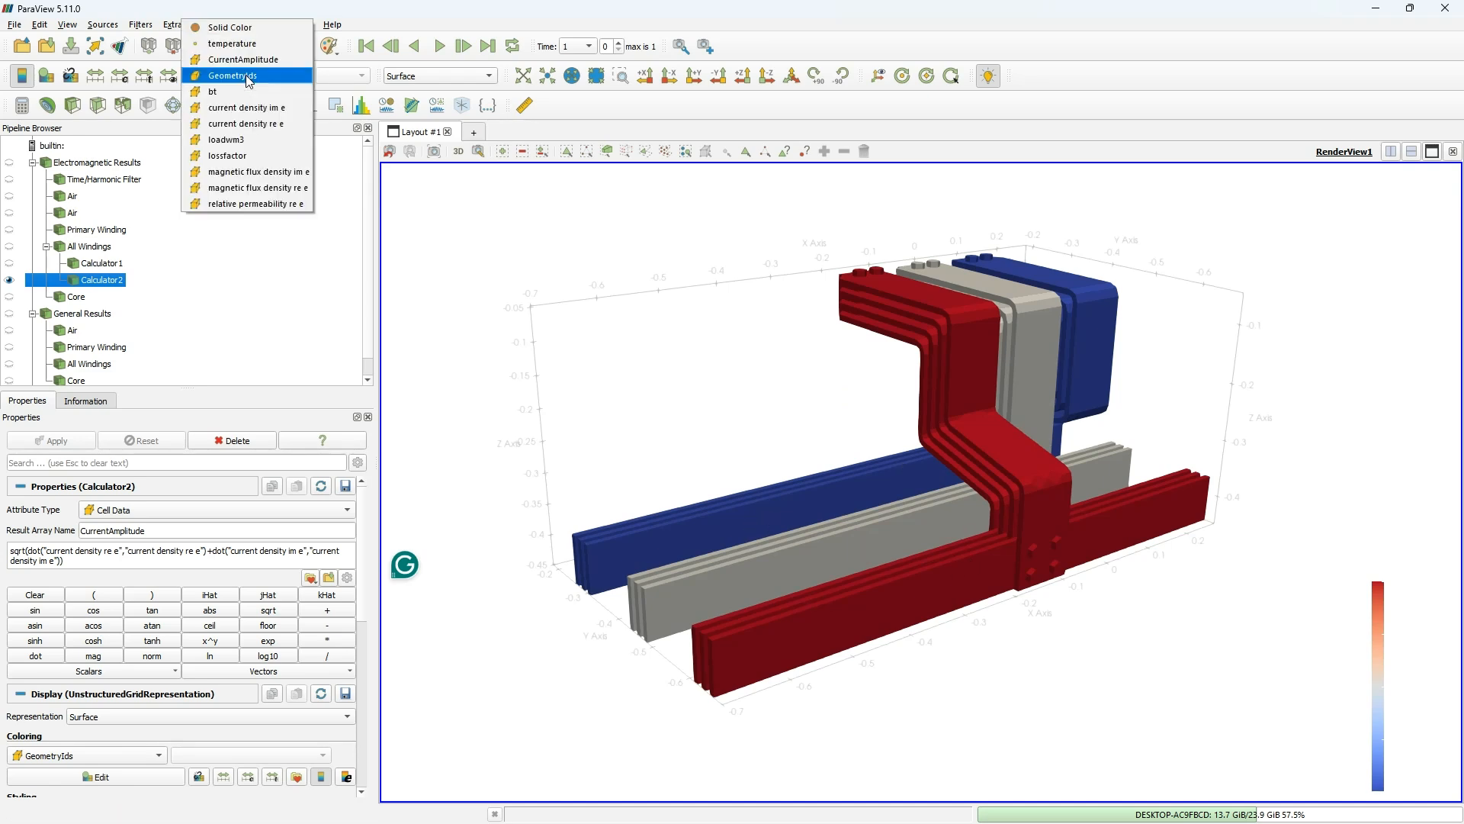
click(242, 61)
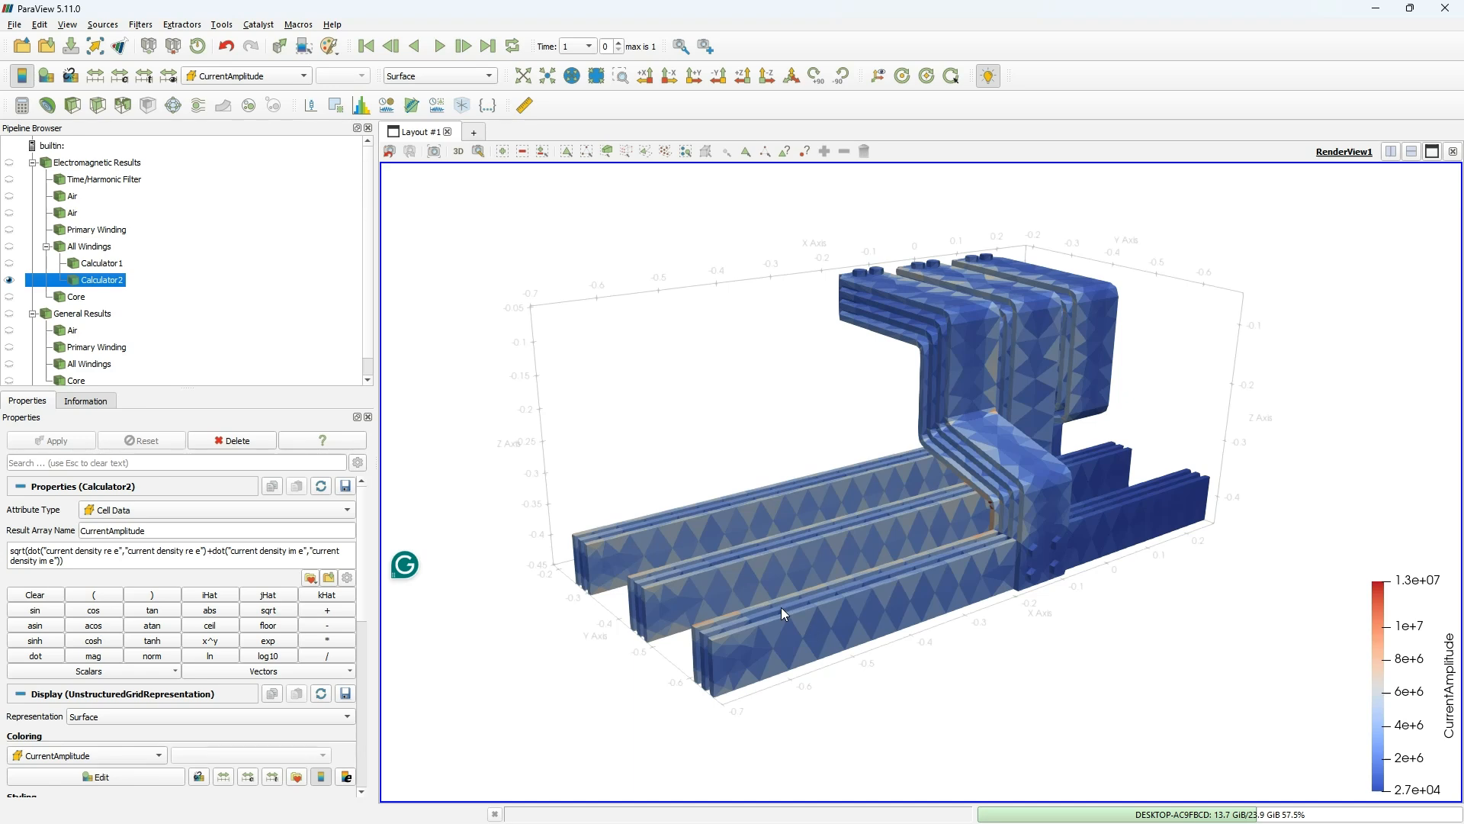
Display Calculator1 instead of Calculator2 and examine the arguments of its atan2 current phase expression
click(10, 264)
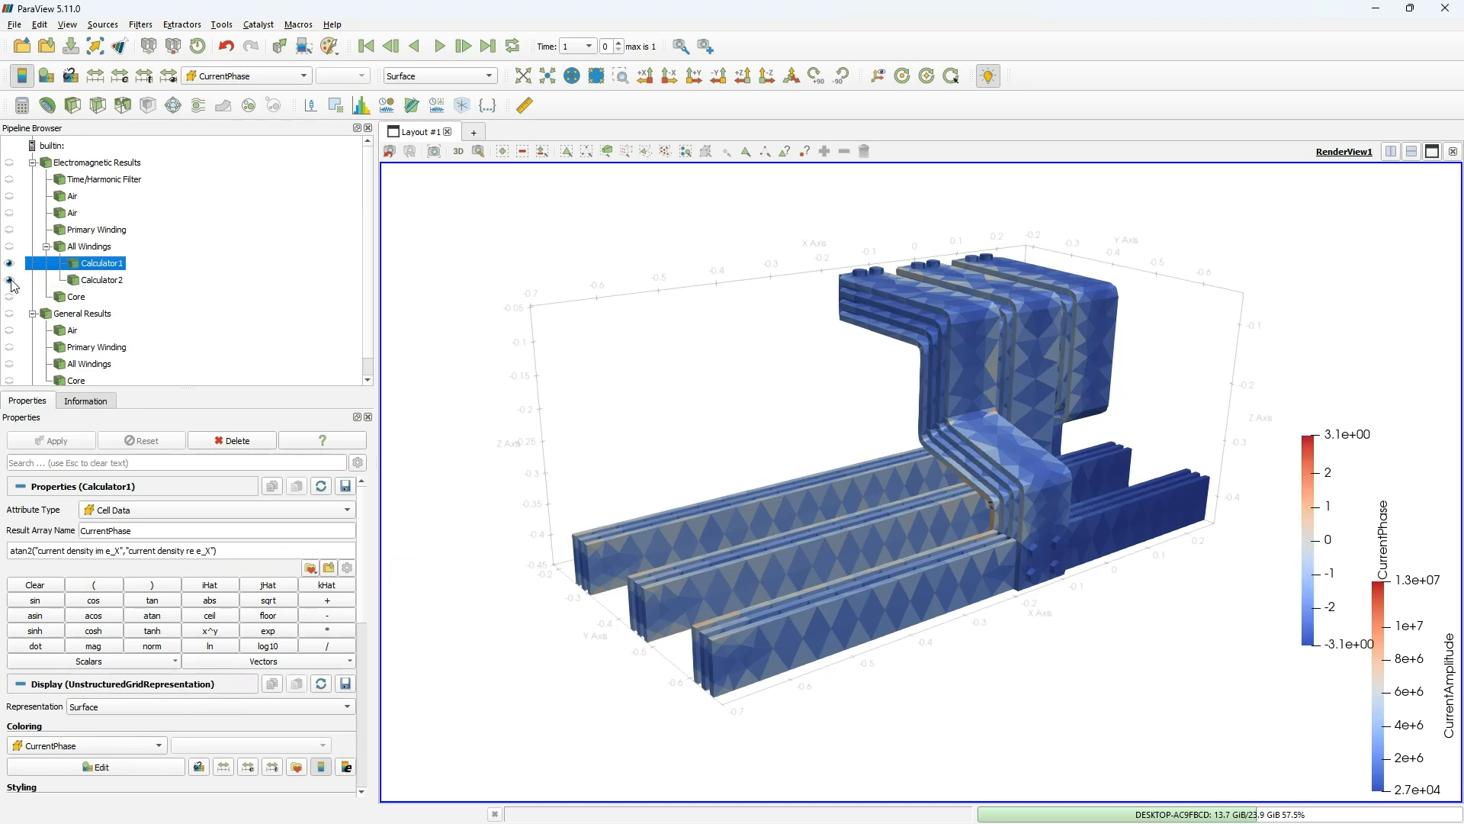
click(10, 280)
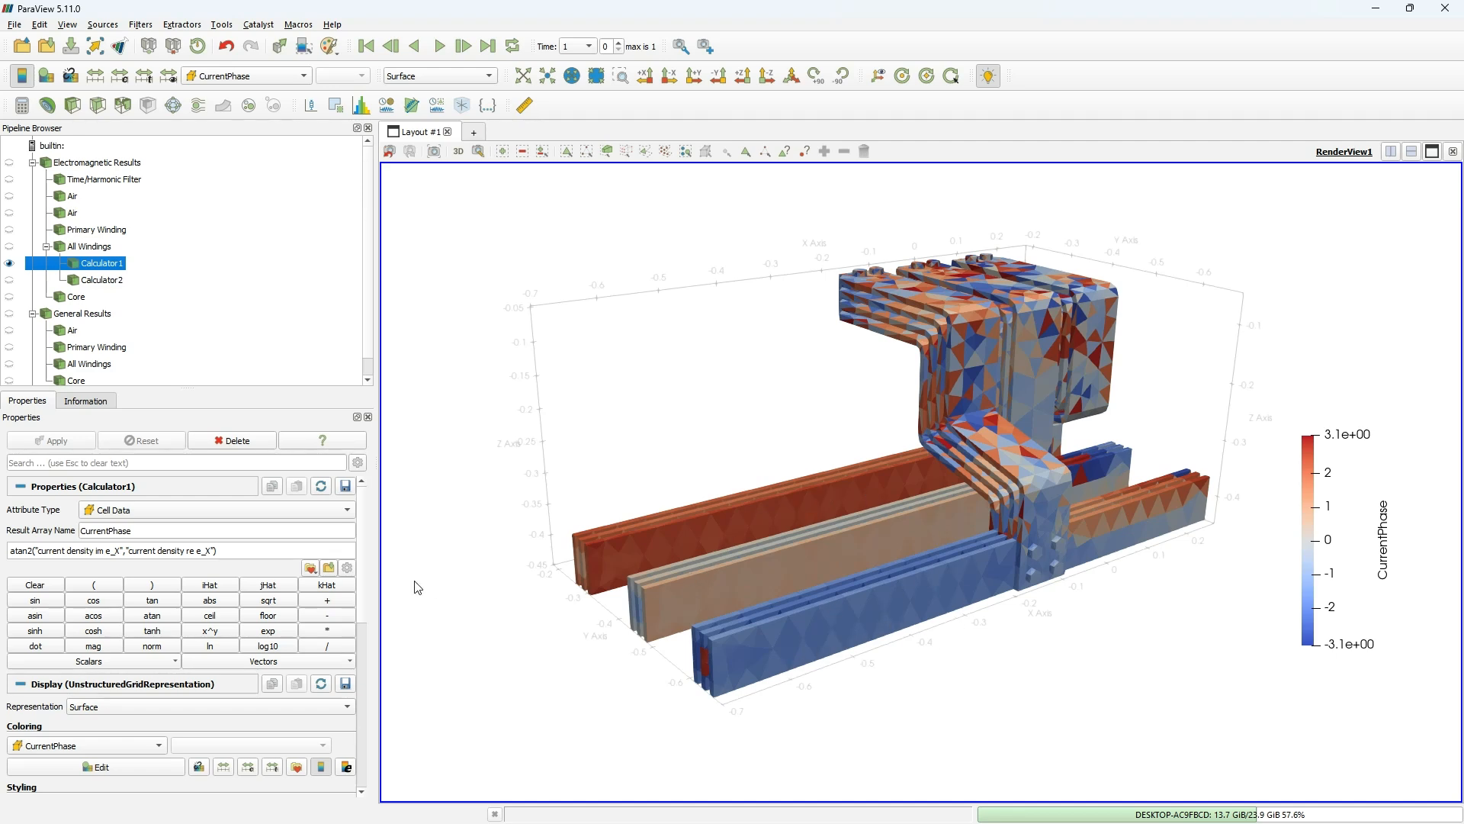
click(121, 552)
double_click(34, 551)
click(36, 552)
drag(39, 551, 211, 551)
click(145, 551)
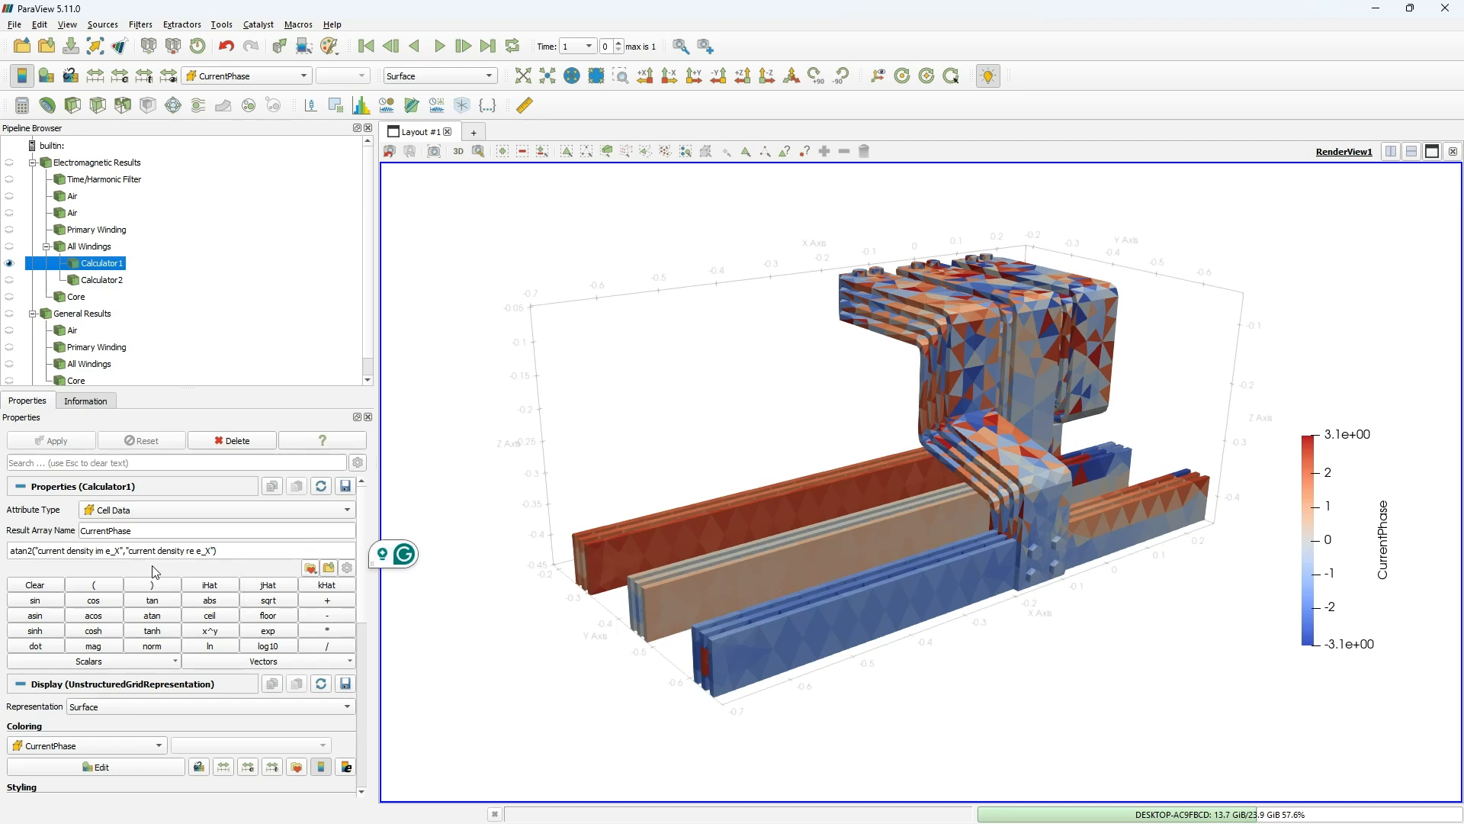
Change Calculator1's expression to atan2("current density im e_Z","current density re e_Z"), apply it and inspect the phase on the windings
click(118, 550)
text(Z)
click(210, 550)
key(BackSpace)
text(Z)
click(54, 441)
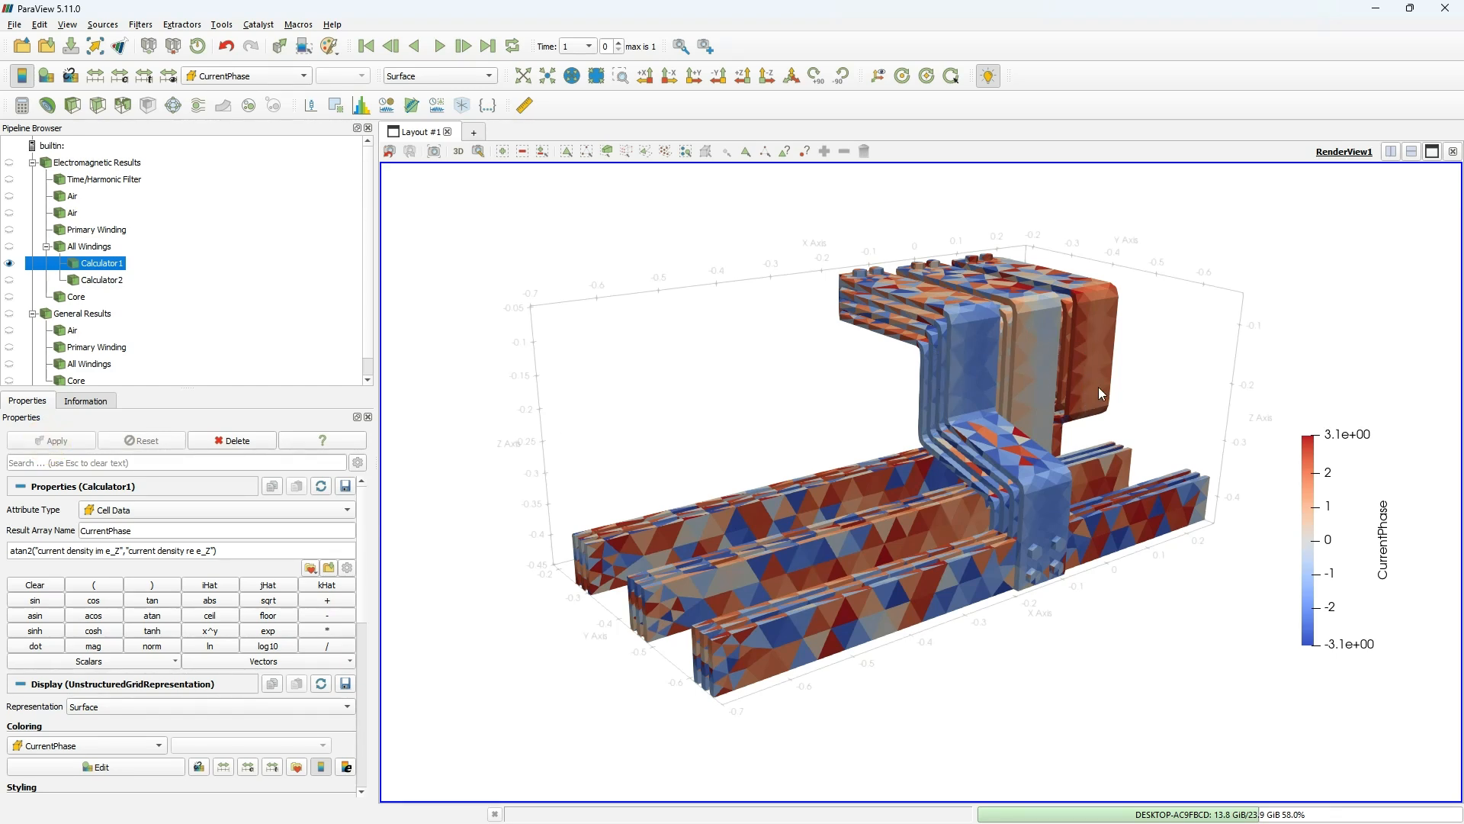
drag(1008, 411, 924, 302)
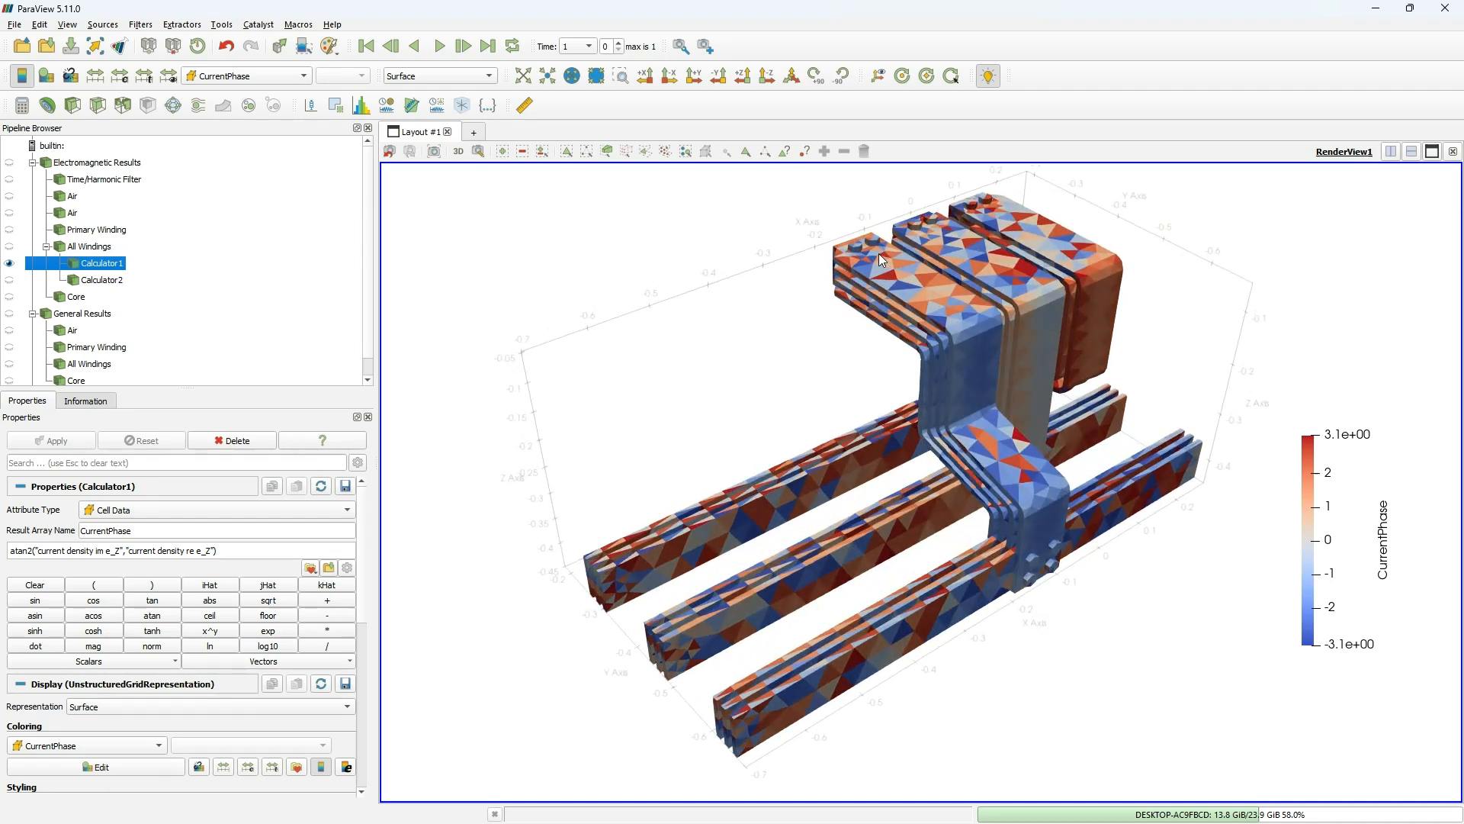
mouse_move(860, 267)
mouse_down()
mouse_move(880, 219)
mouse_move(865, 267)
mouse_up()
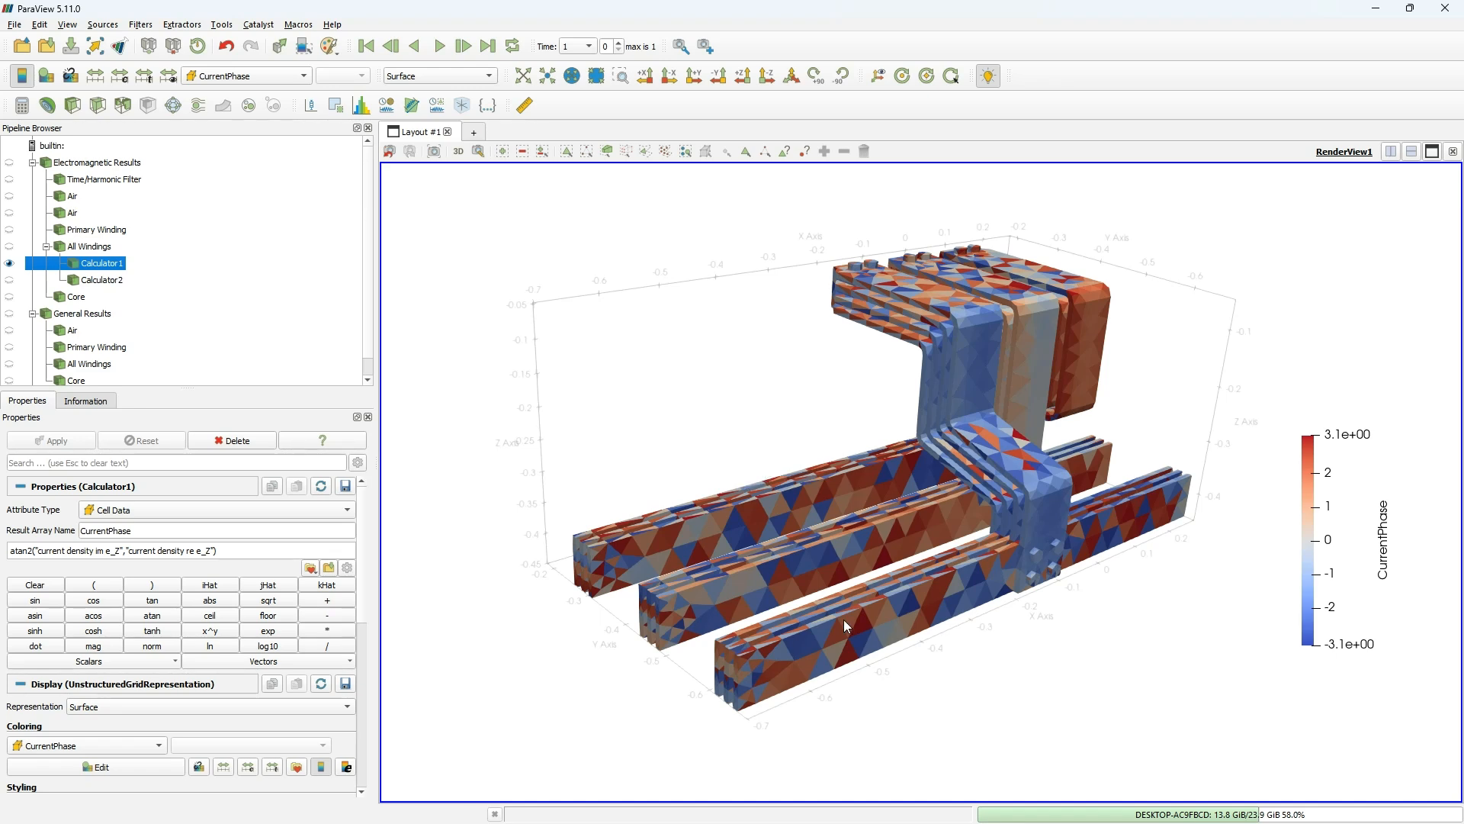
drag(877, 524, 488, 522)
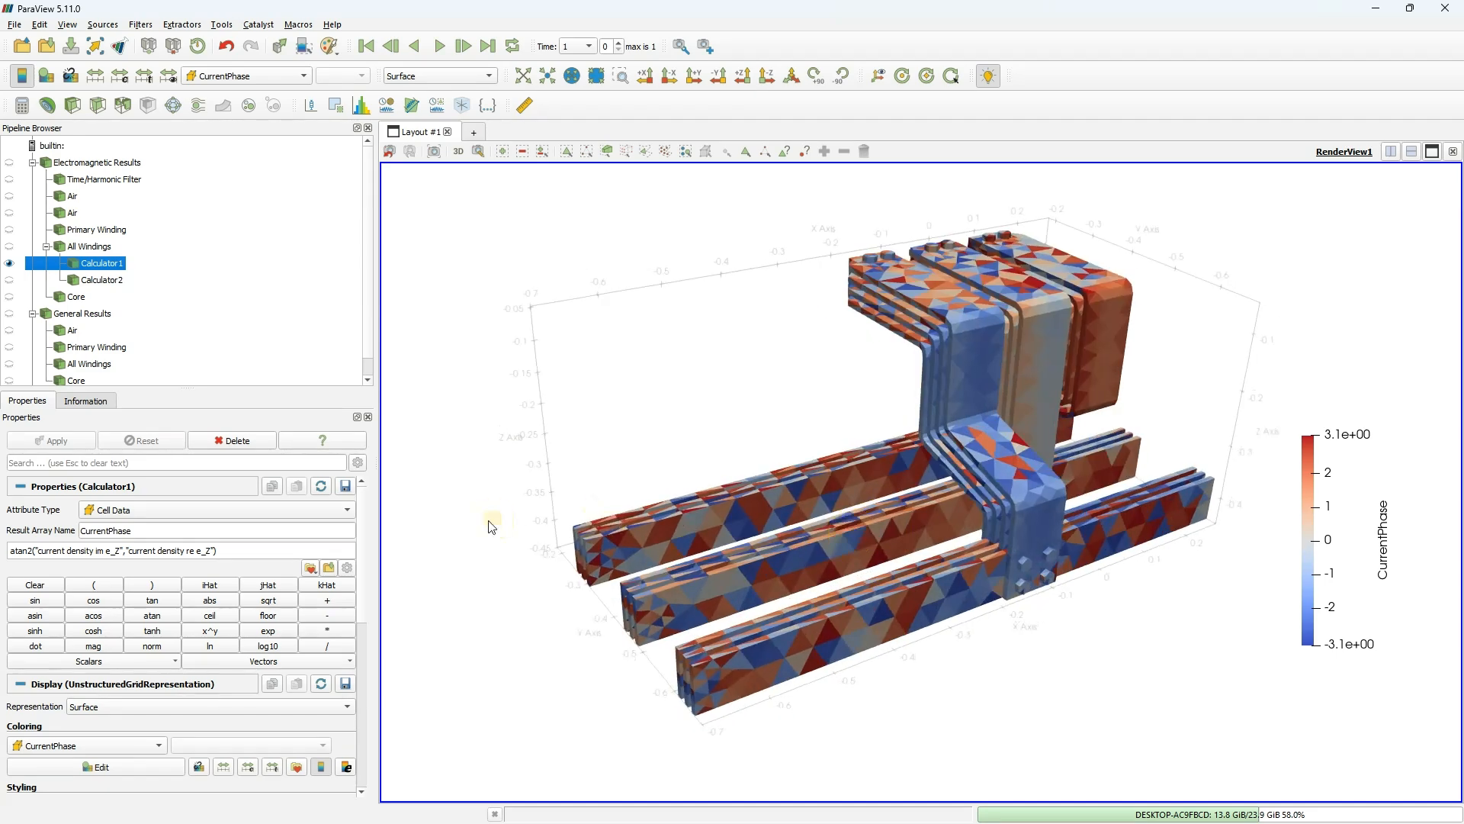
Set Calculator1's expression to atan2("current density im e_X","current density re e_X") and apply it
click(122, 550)
key(BackSpace)
text(X)
click(205, 550)
key(BackSpace)
key(shift+Right)
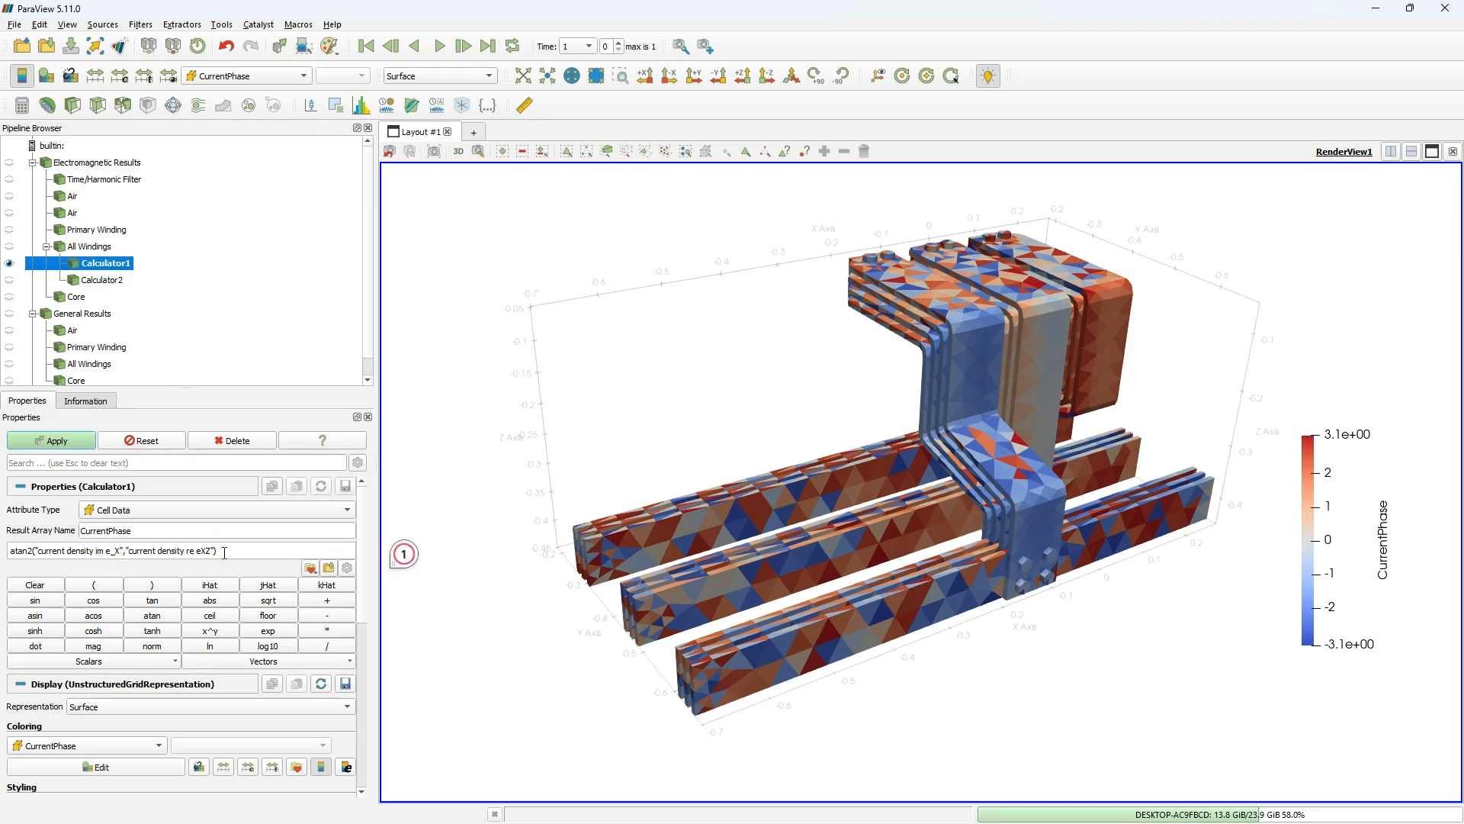
text(X)
key(Left)
text(_)
click(68, 442)
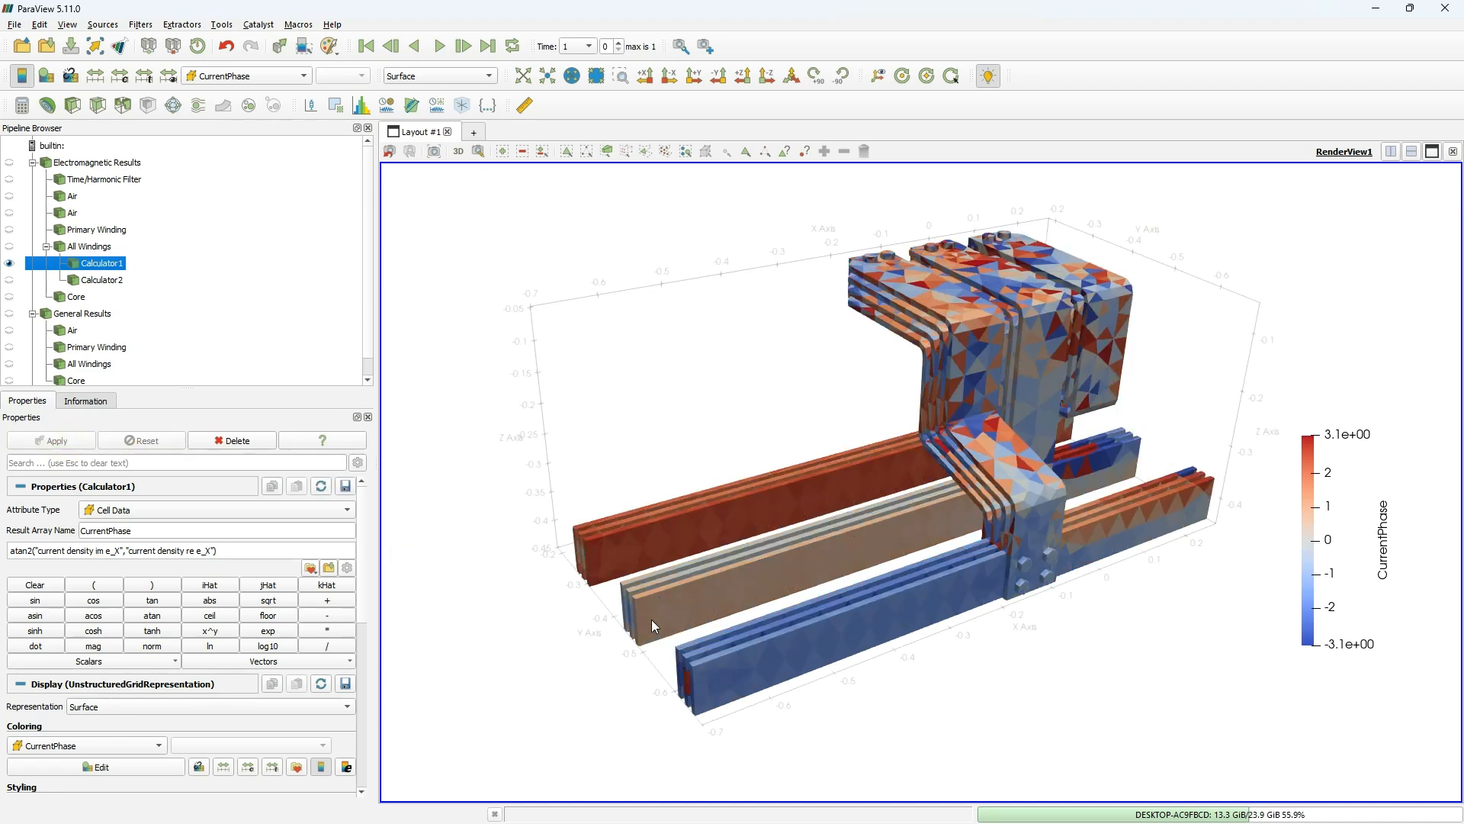
Probe individual cells on the long horizontal winding bars to read their CurrentPhase and current density values
drag(732, 610, 757, 601)
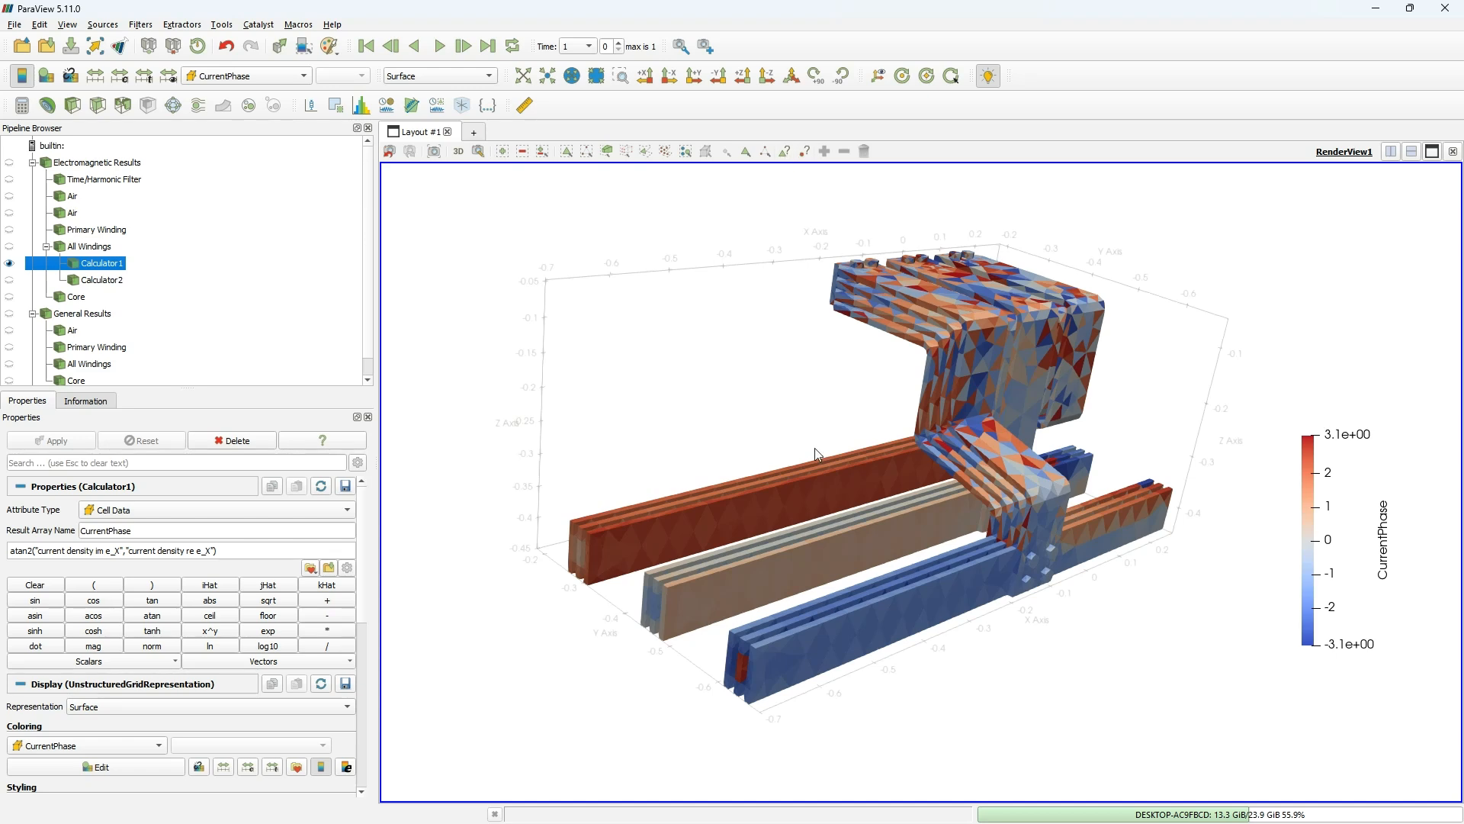
drag(816, 456, 789, 450)
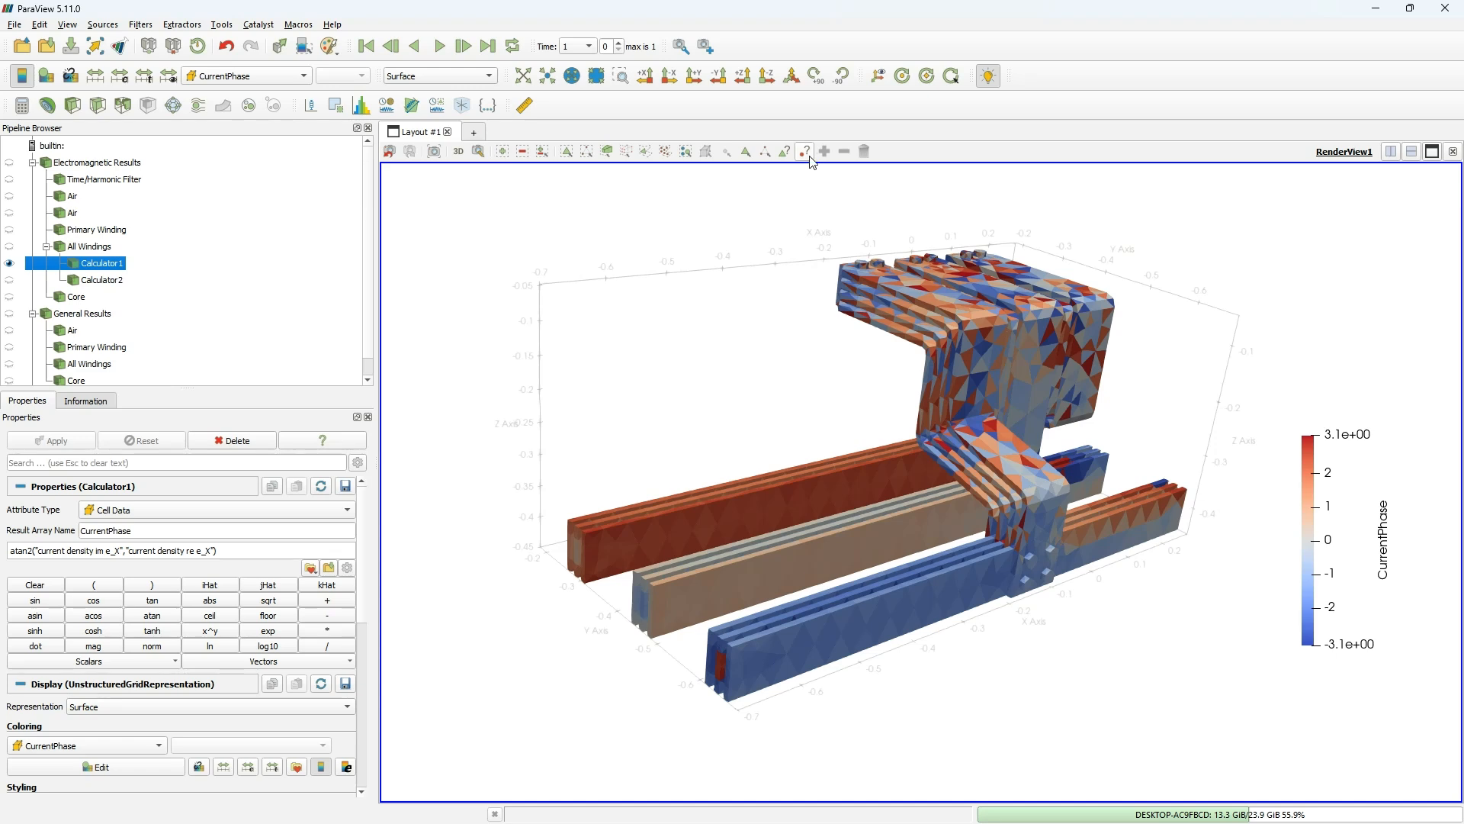
click(785, 151)
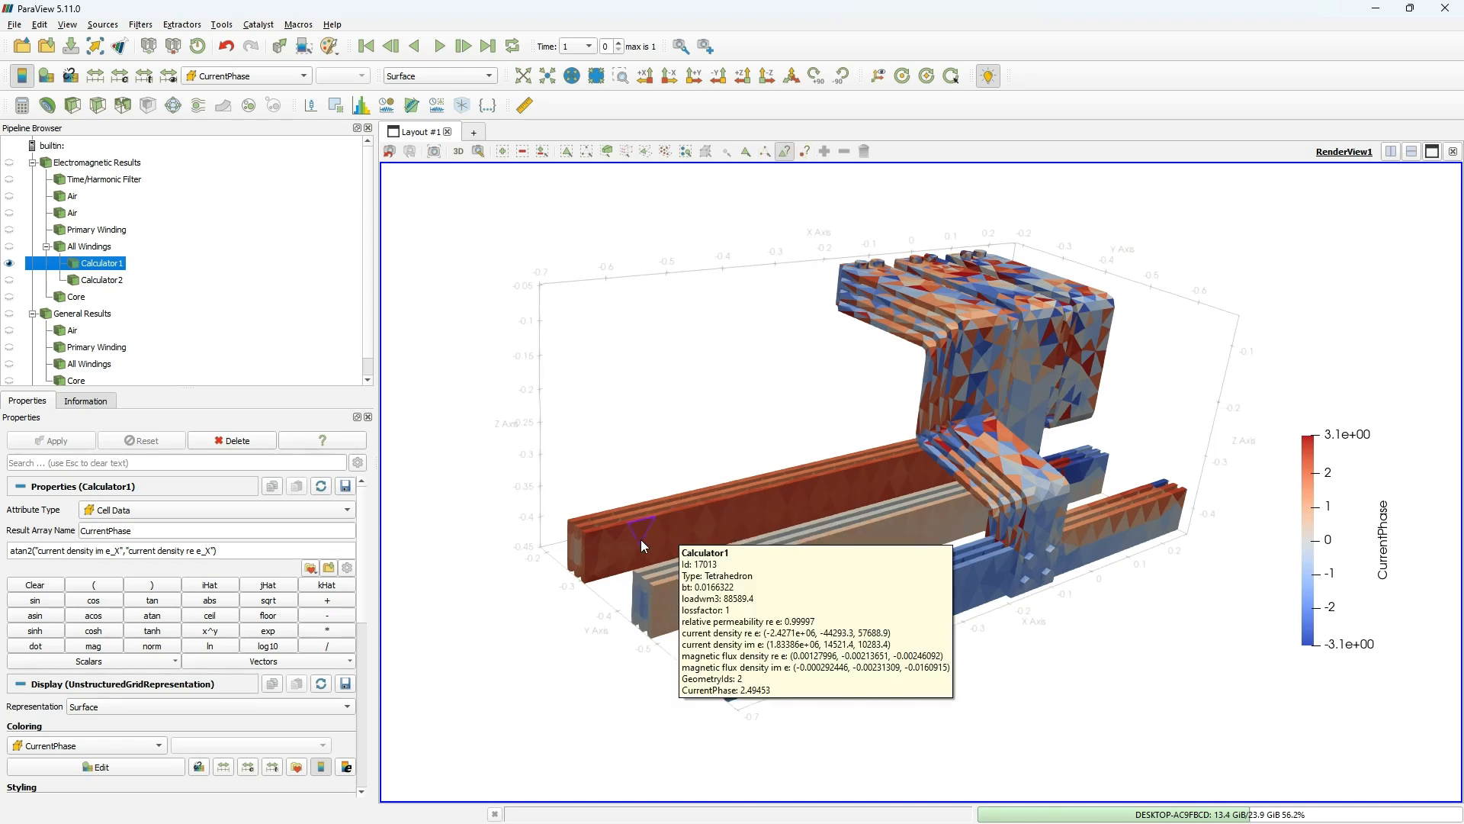
mouse_move(642, 541)
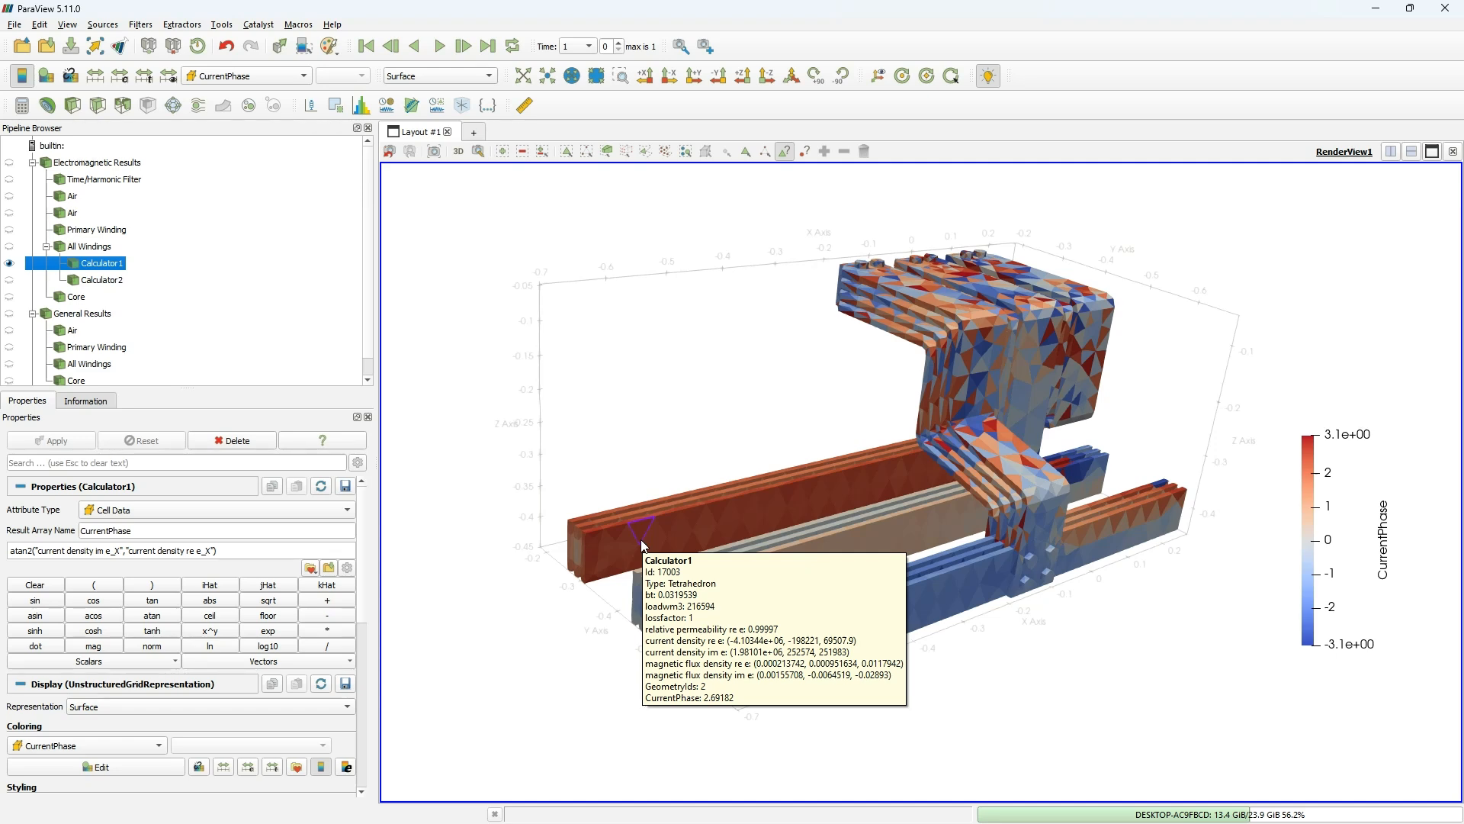
mouse_move(577, 556)
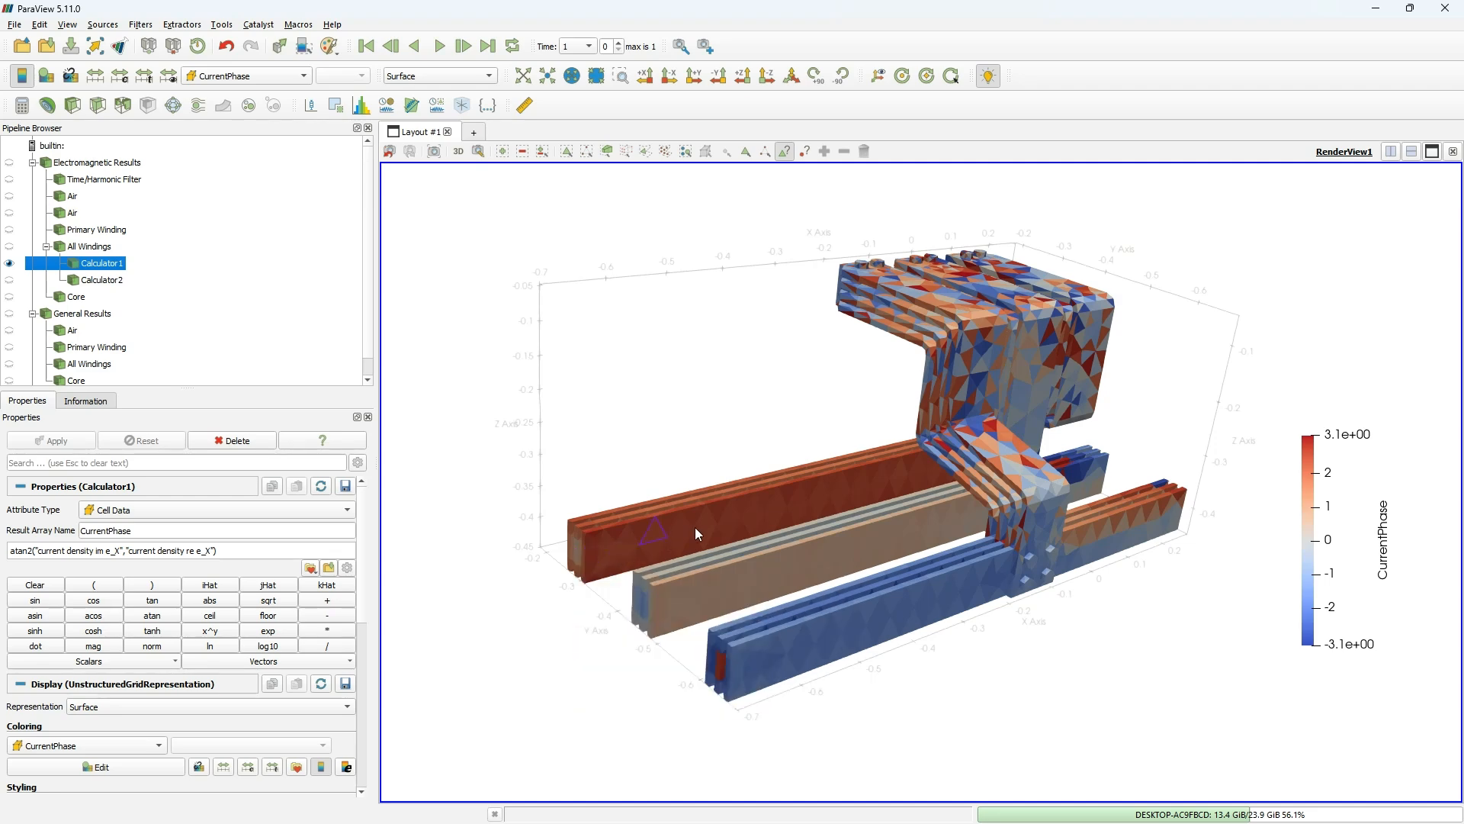
mouse_move(693, 506)
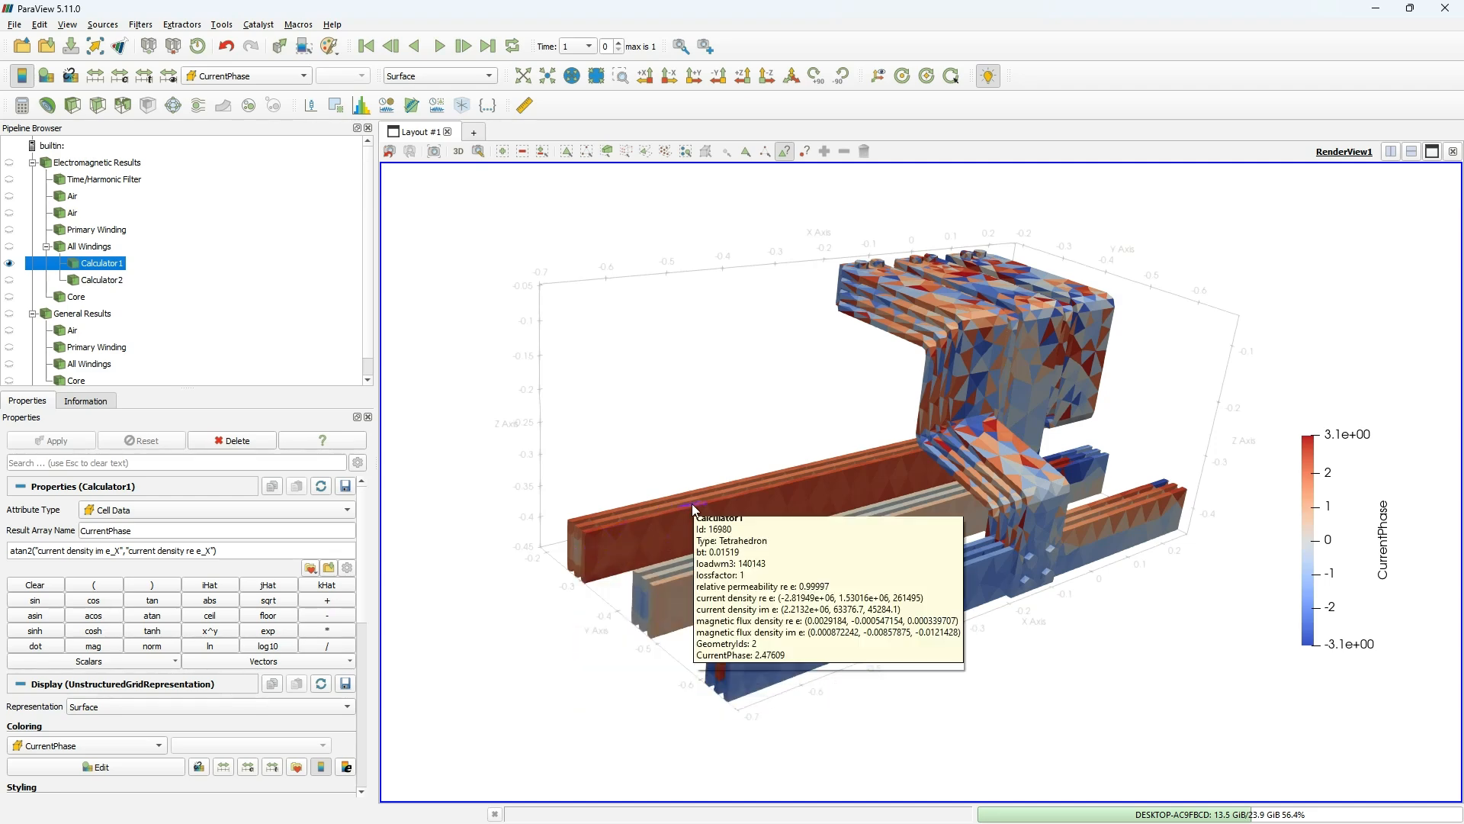
scroll(692, 507, up, 2)
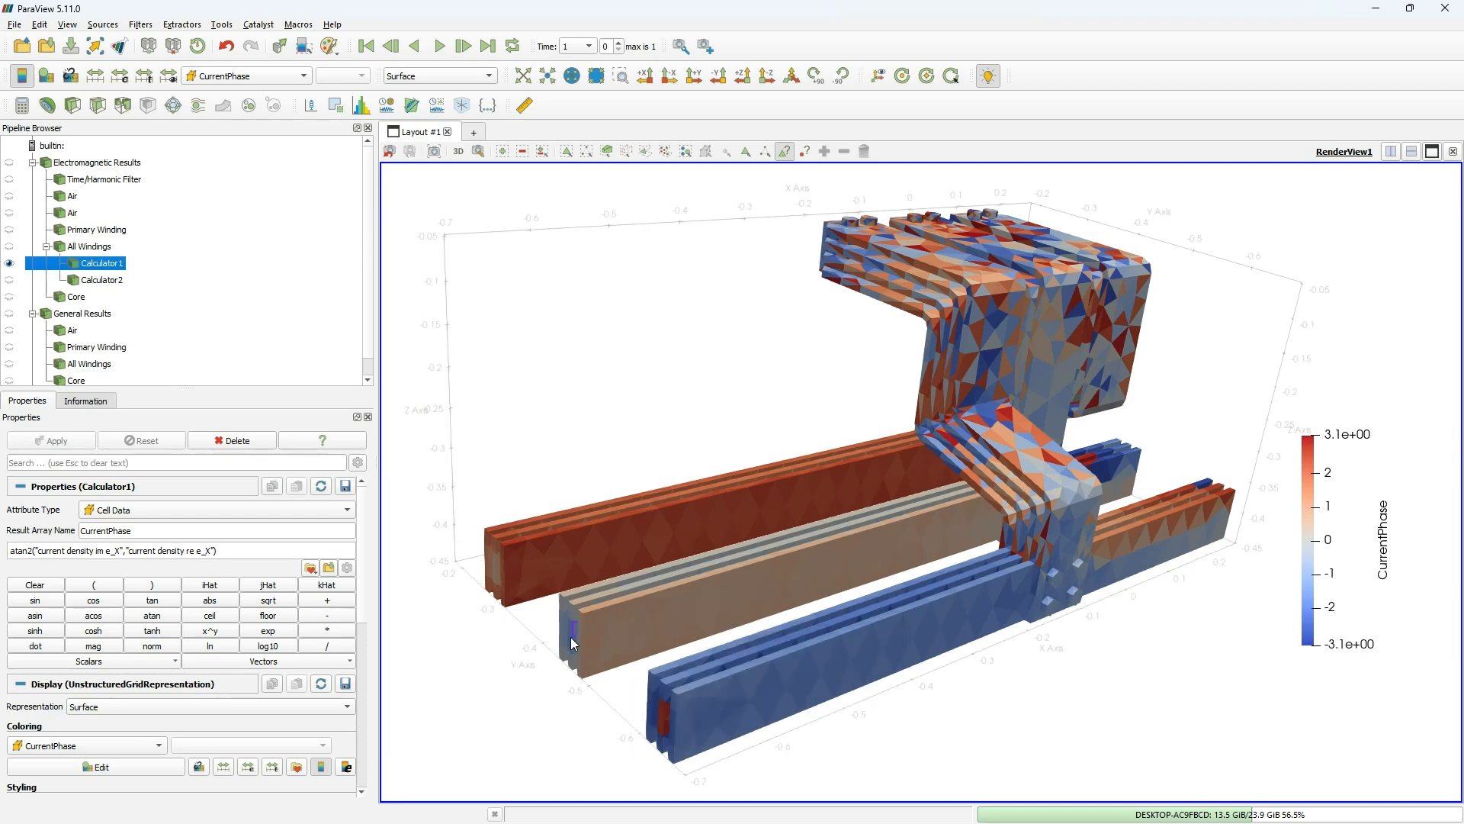
mouse_move(573, 642)
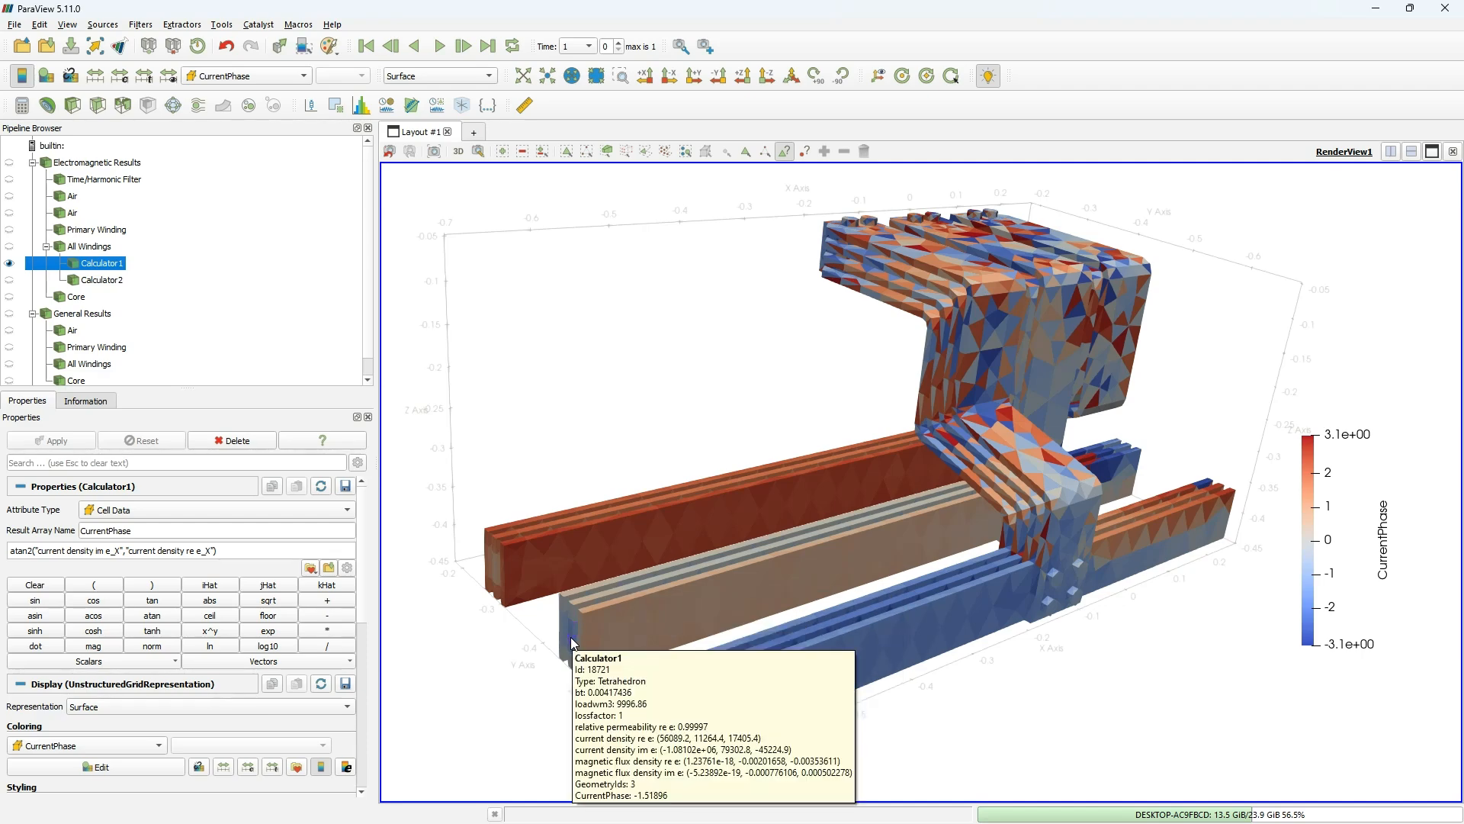